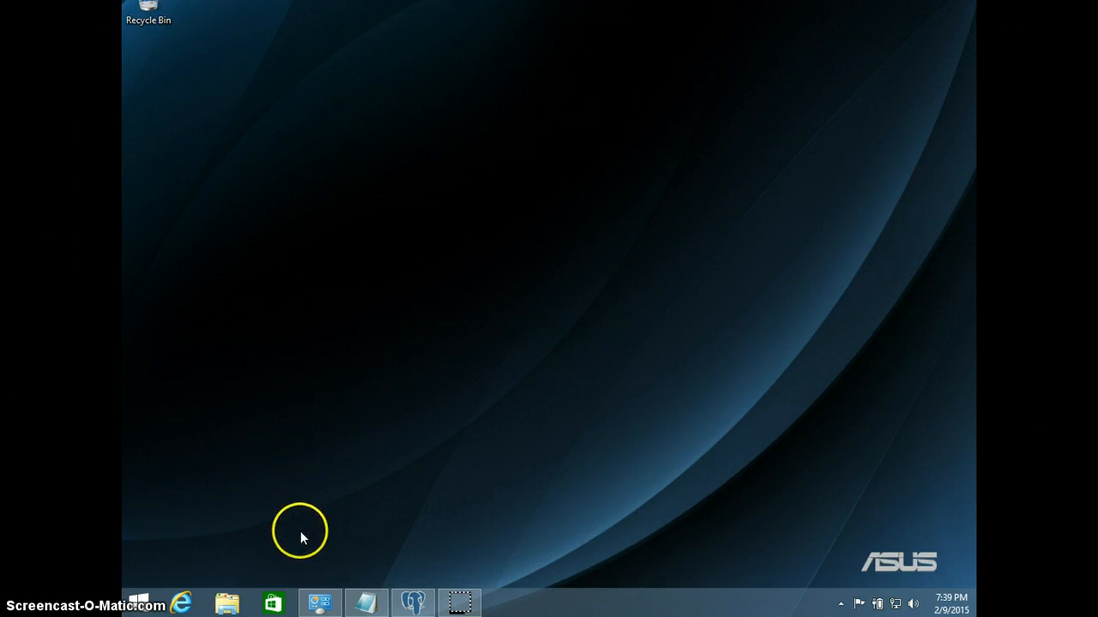
Examine the contents of the Adempiere folder on the C: drive in File Explorer.
click(230, 606)
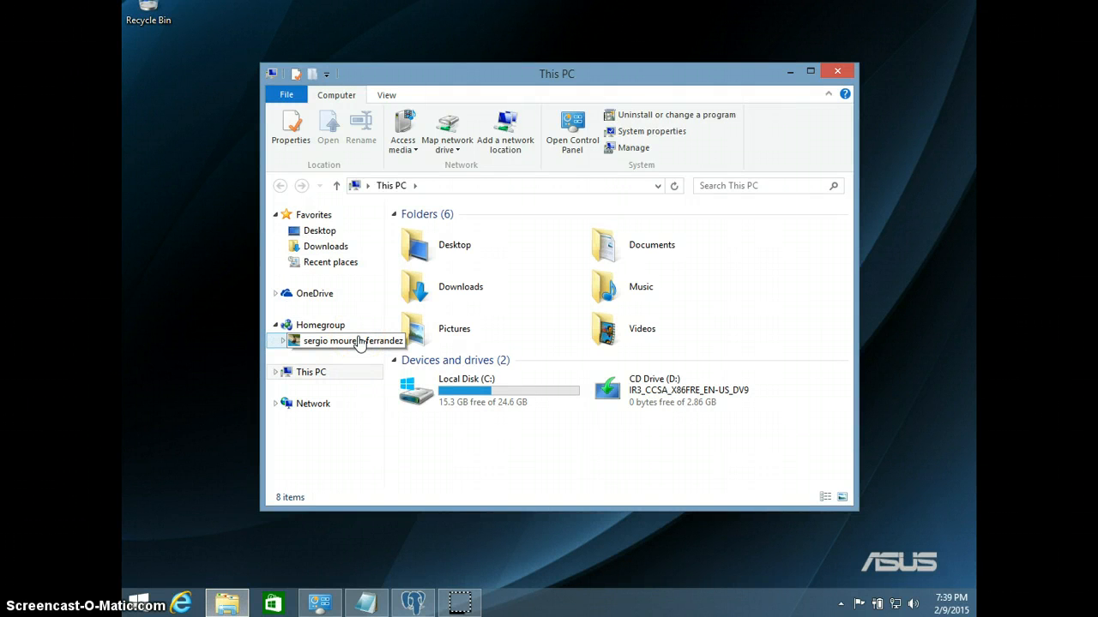
click(495, 408)
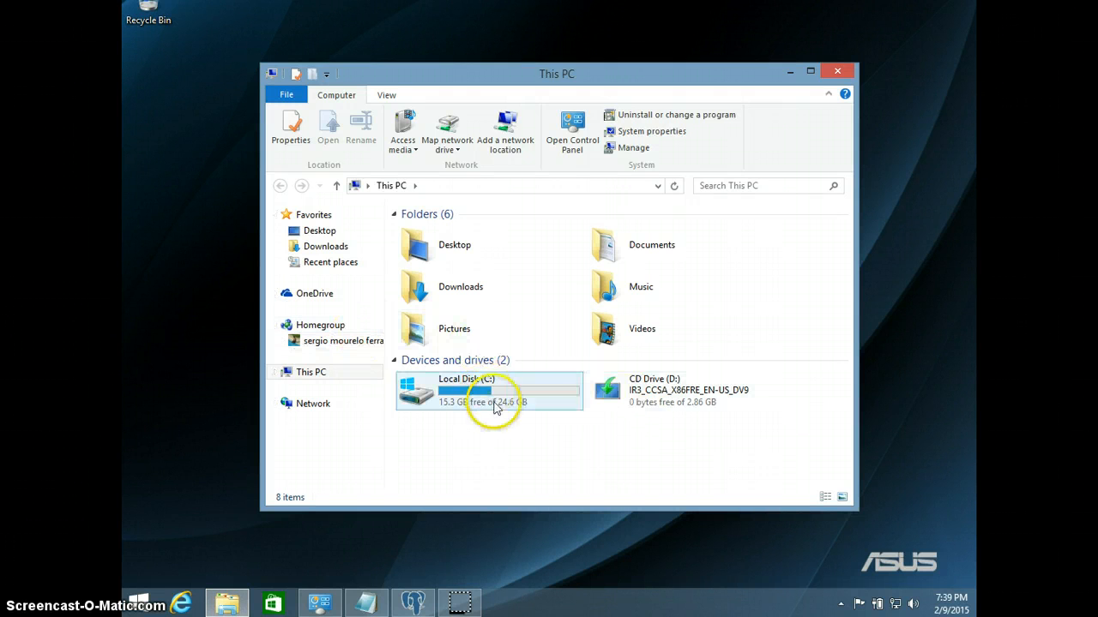
double_click(495, 408)
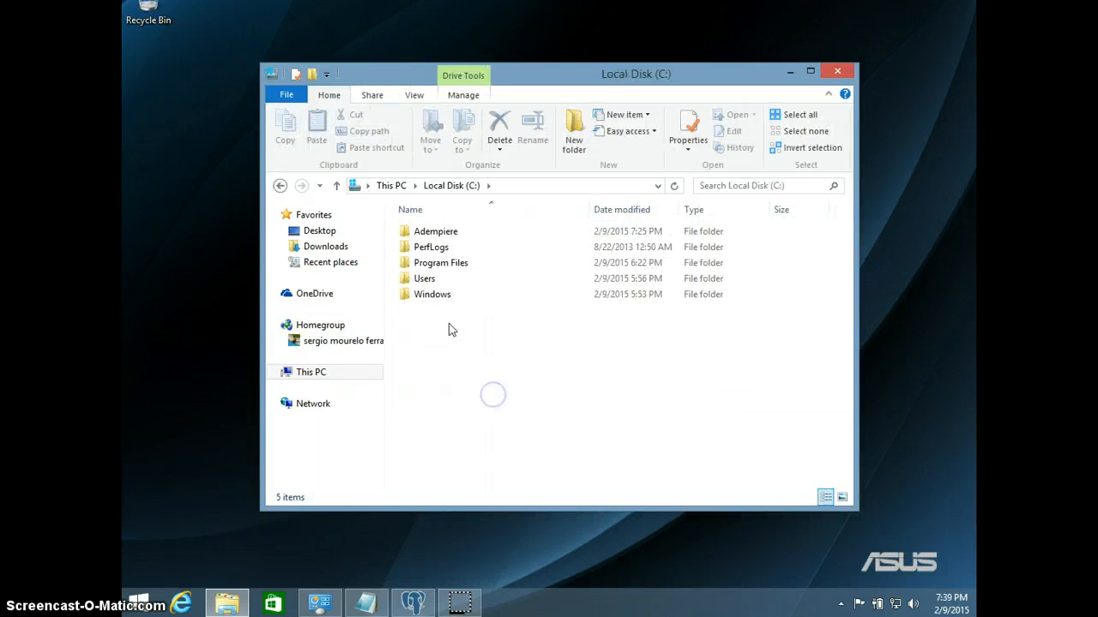
click(441, 249)
click(438, 232)
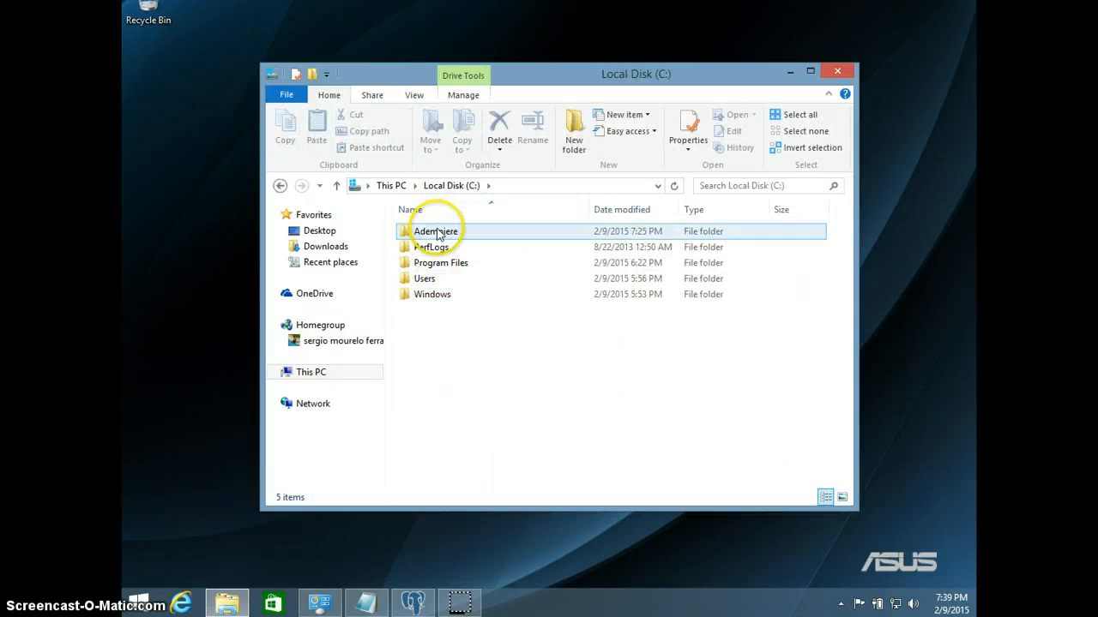
double_click(437, 232)
scroll(438, 300, down, 3)
scroll(437, 258, up, 3)
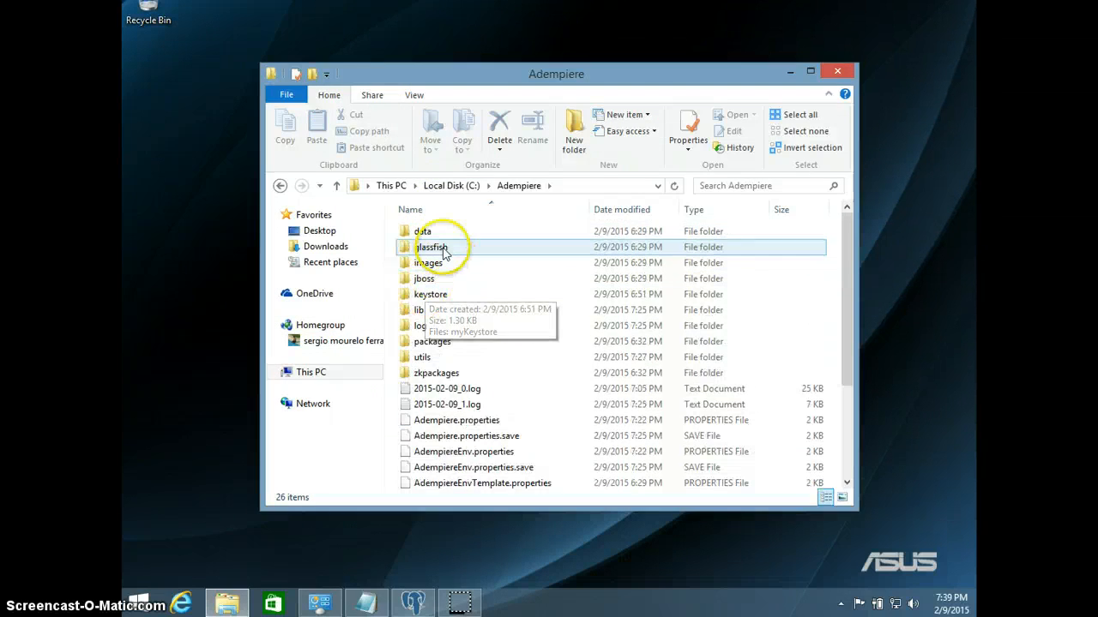
Check the Java and PostgreSQL 9.4 installation folders in Program Files and close the File Explorer window.
click(451, 185)
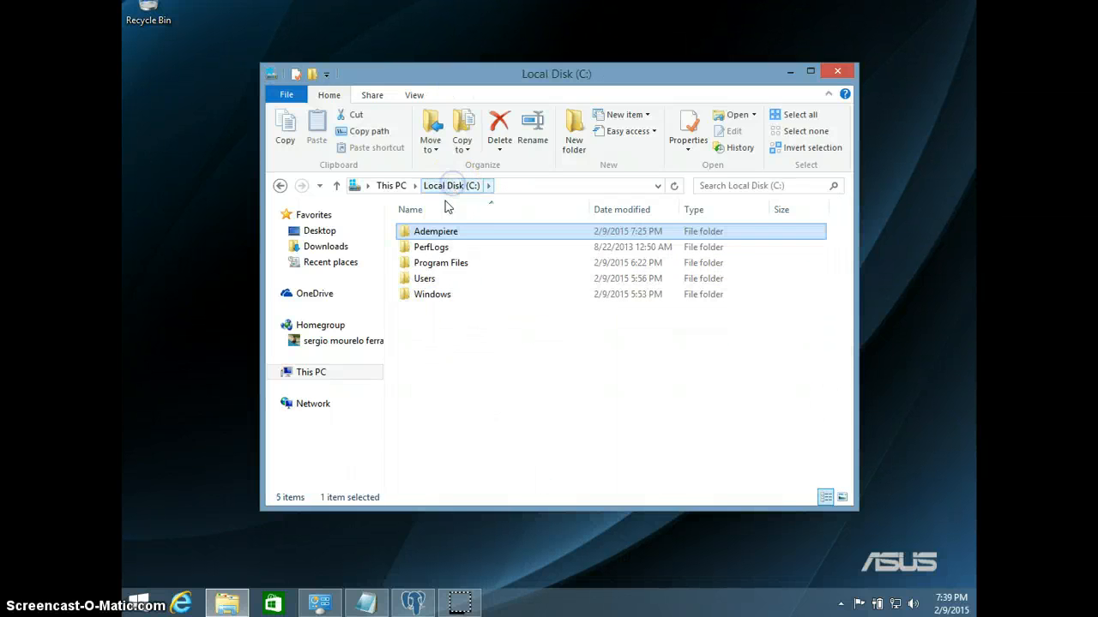
double_click(446, 264)
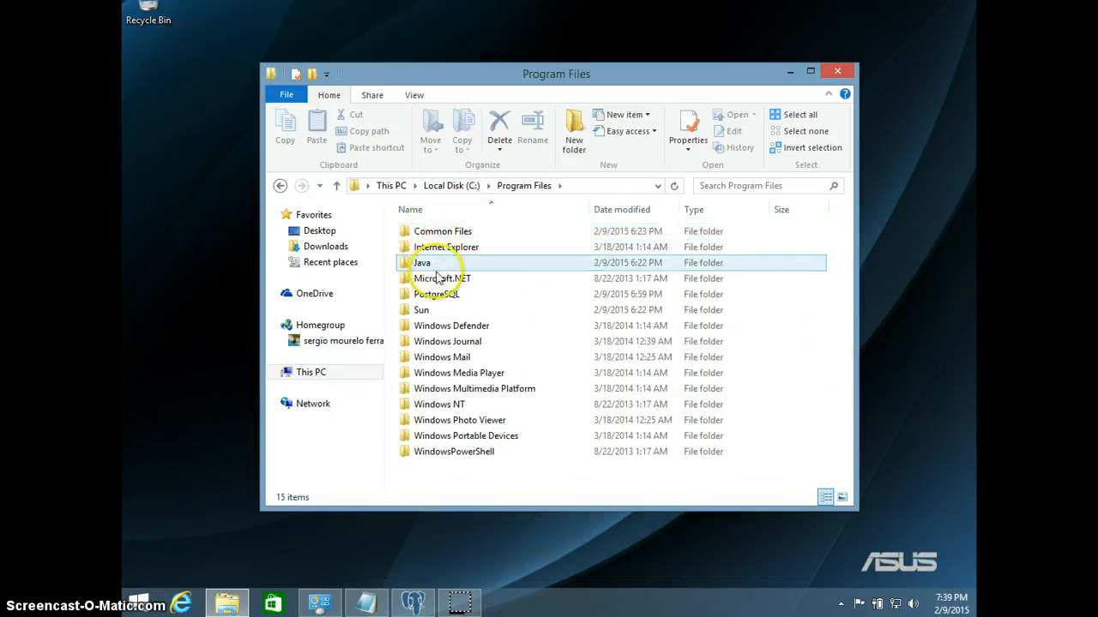
double_click(434, 265)
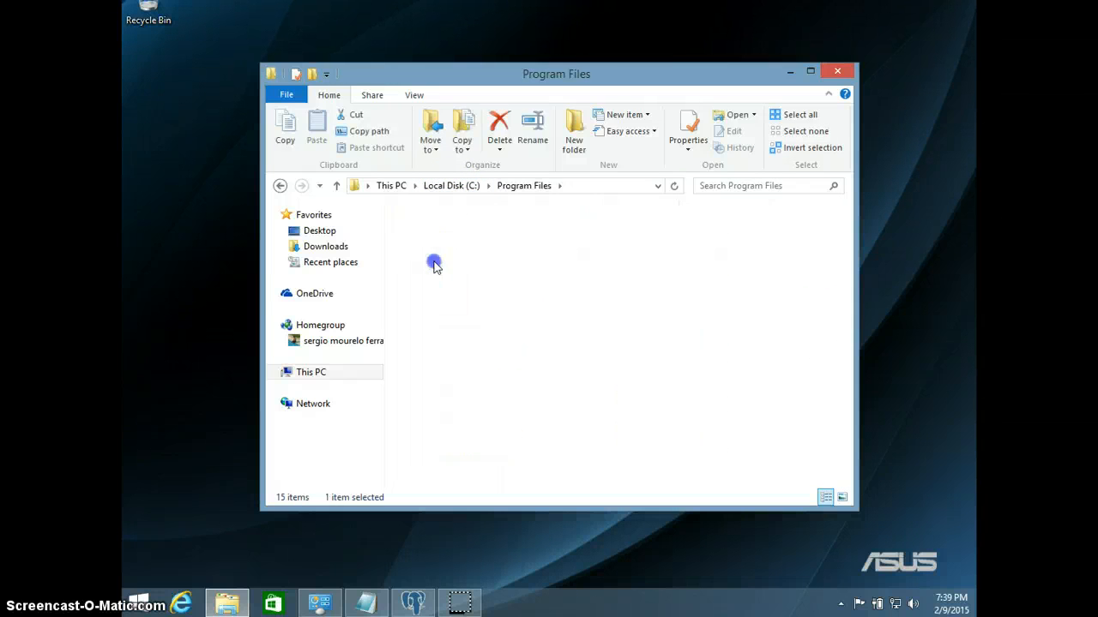
click(280, 186)
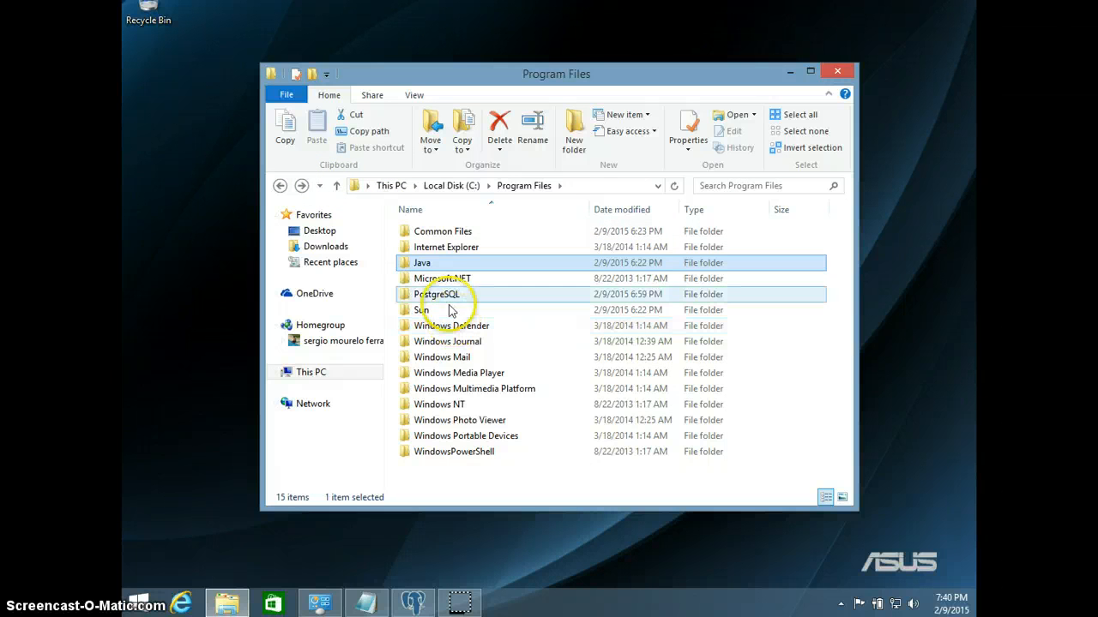
double_click(444, 295)
double_click(426, 231)
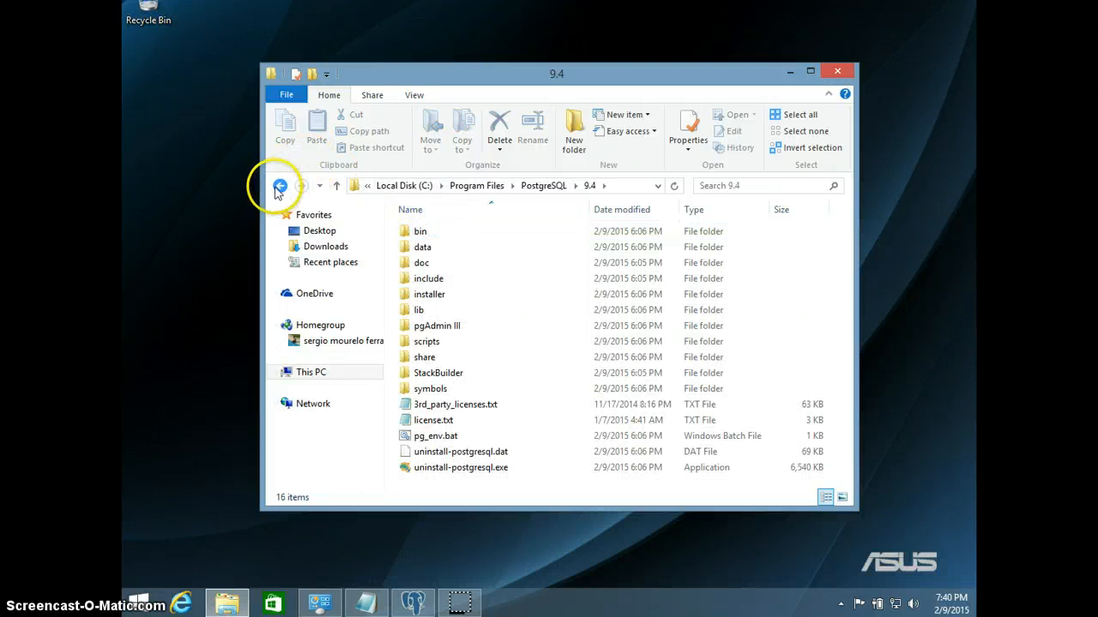
click(279, 186)
click(279, 186)
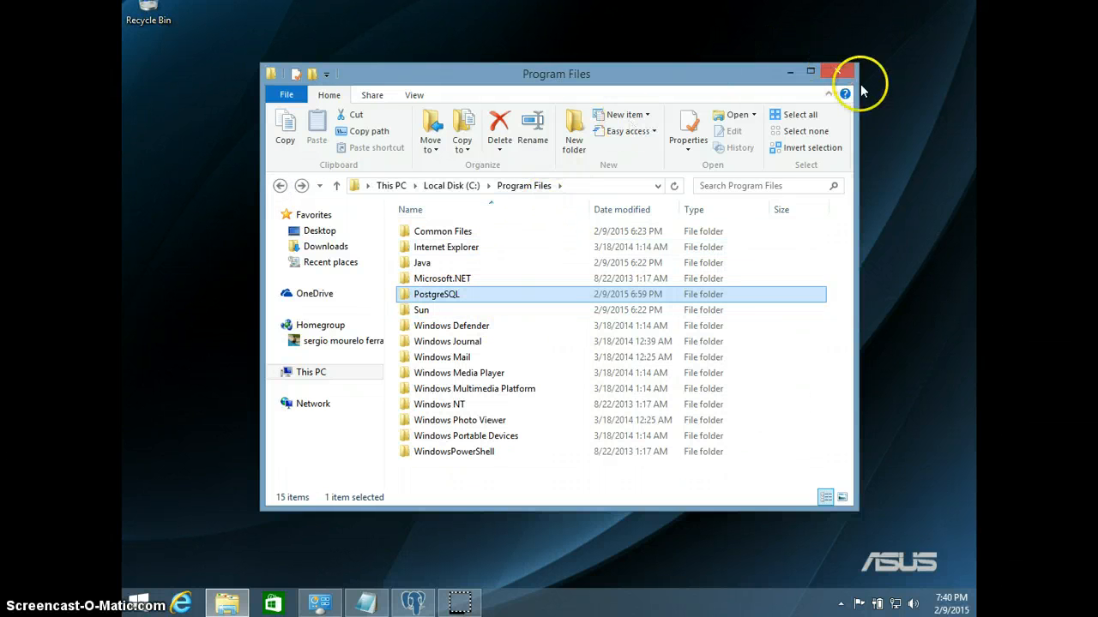
click(837, 71)
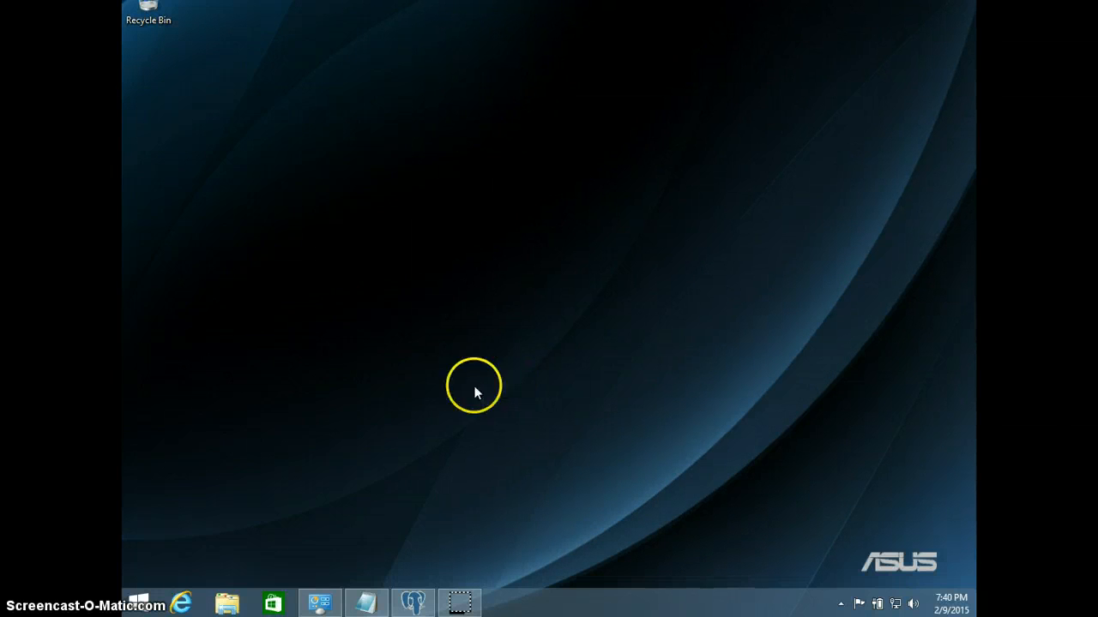
Open the environment variables from the advanced system settings and start a new user variable named JAVA_HOME.
click(321, 607)
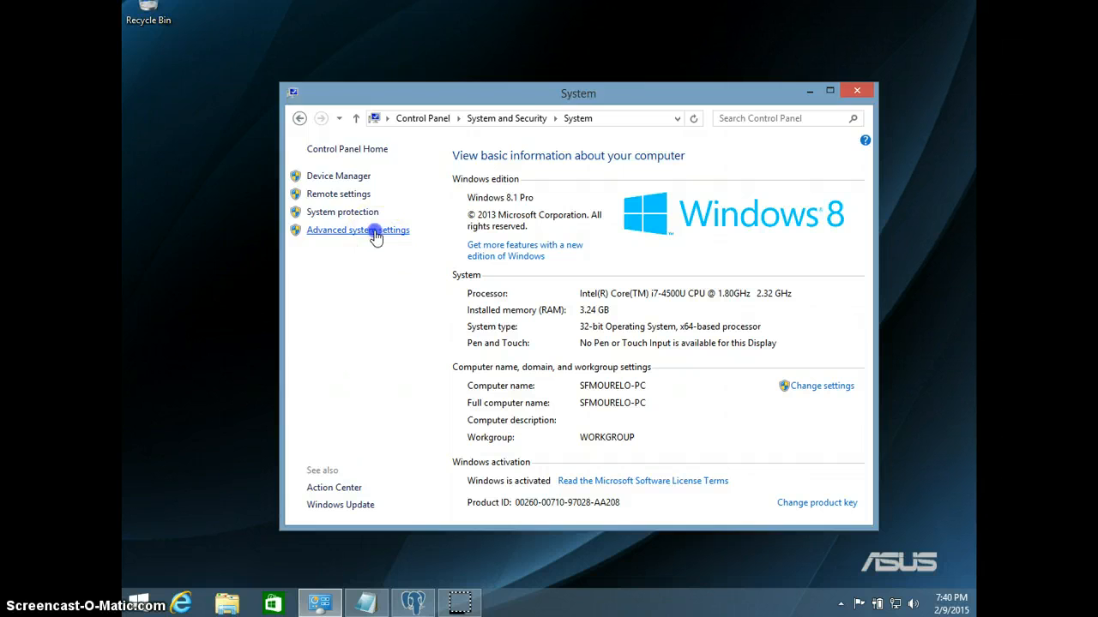
click(375, 231)
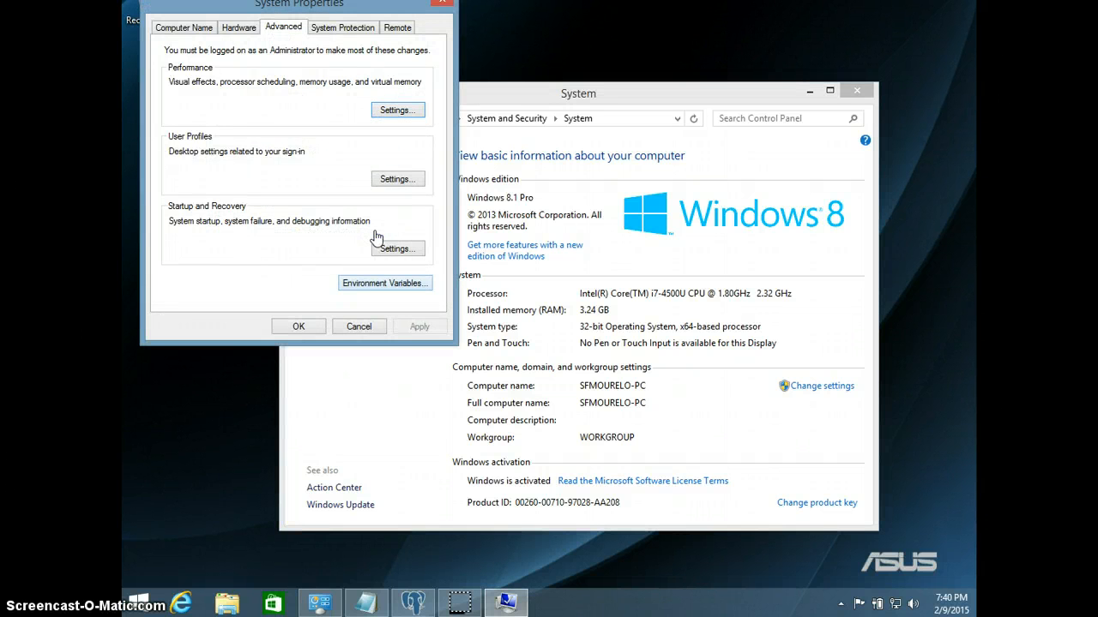
click(385, 283)
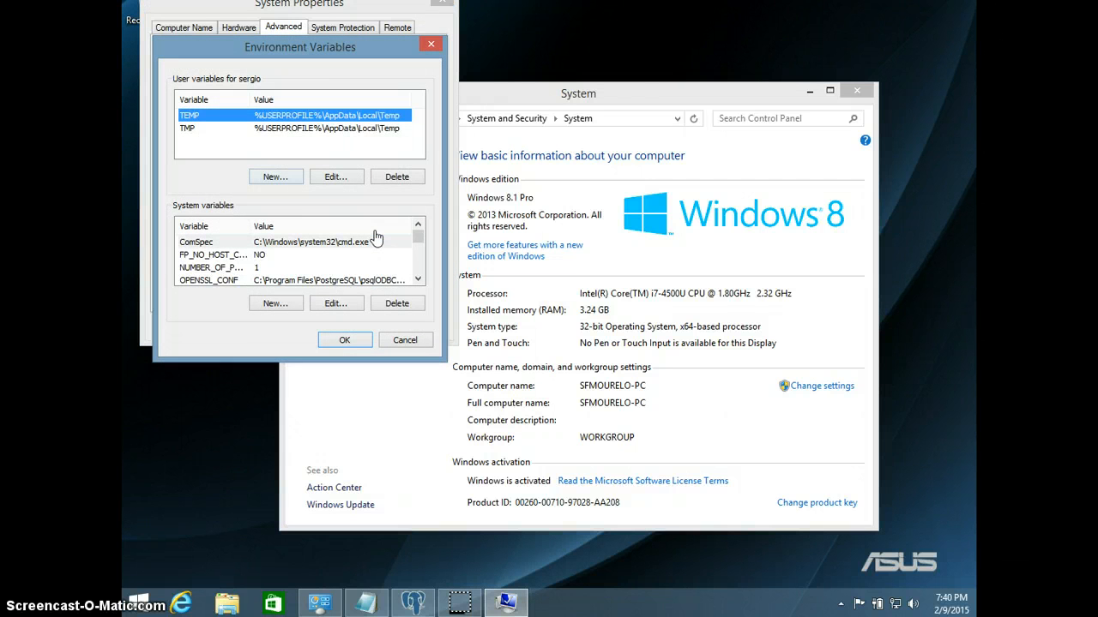
click(273, 178)
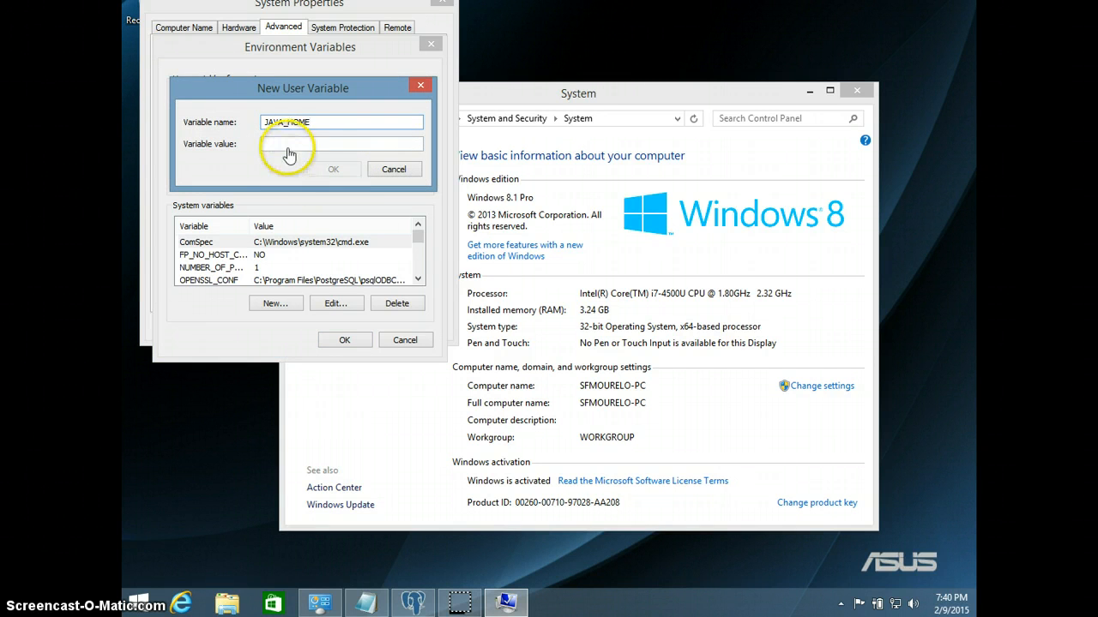
Copy the path of the folder C:\Program Files\Java\jdk1.6.0_45 in File Explorer.
click(227, 605)
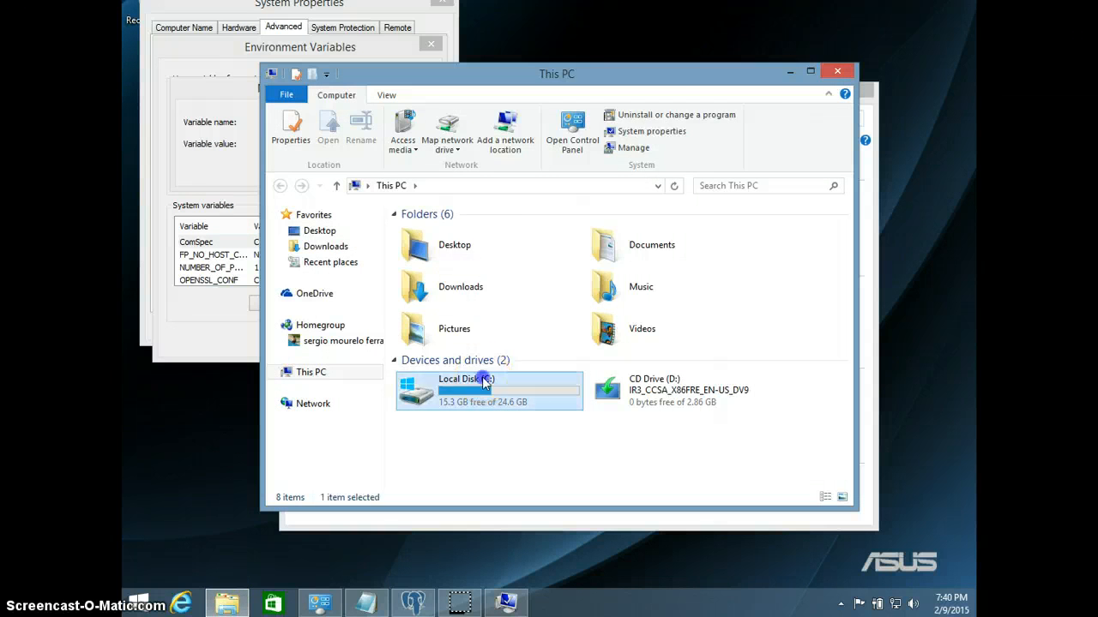
double_click(477, 380)
click(452, 266)
double_click(452, 266)
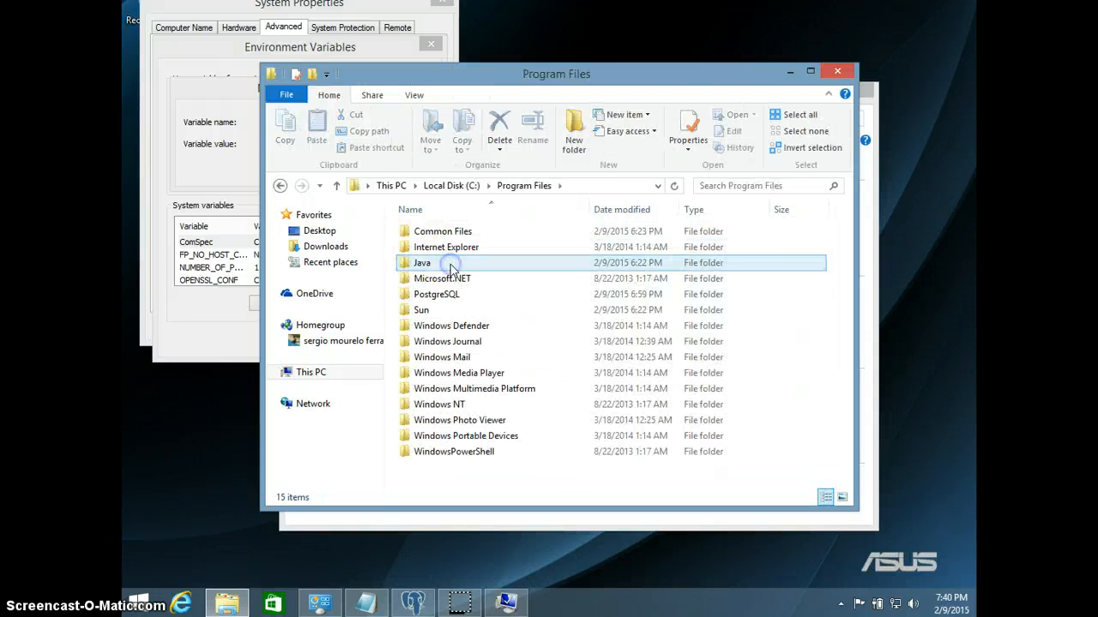
double_click(452, 264)
double_click(449, 233)
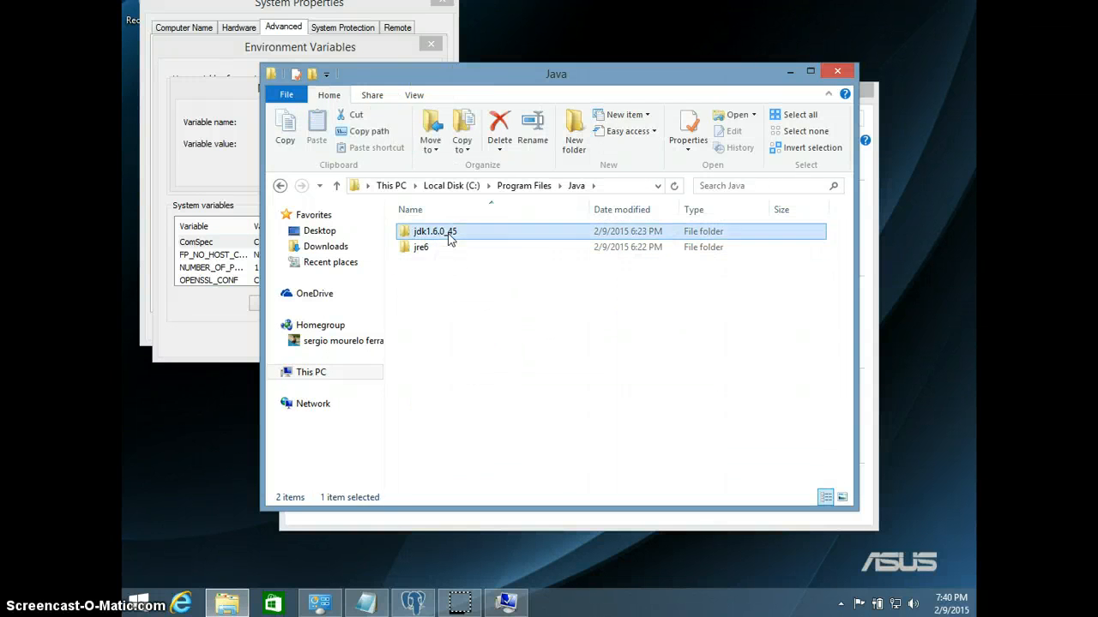
click(645, 192)
click(629, 188)
key(ctrl+c)
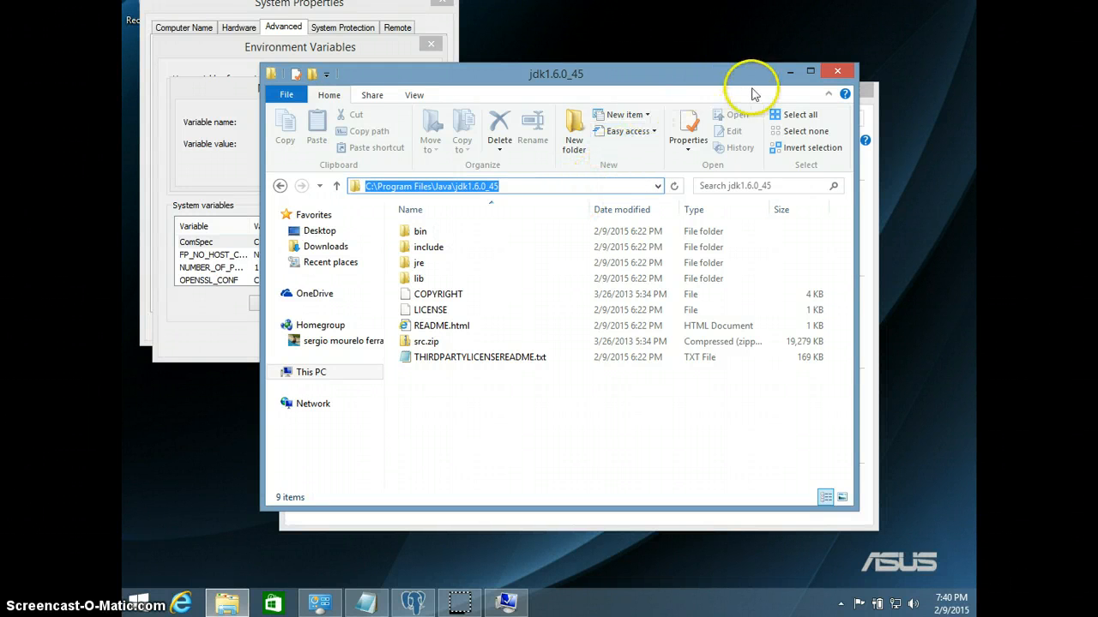
Set the JAVA_HOME value to the copied path C:\Program Files\Java\jdk1.6.0_45 and save the variable.
click(792, 73)
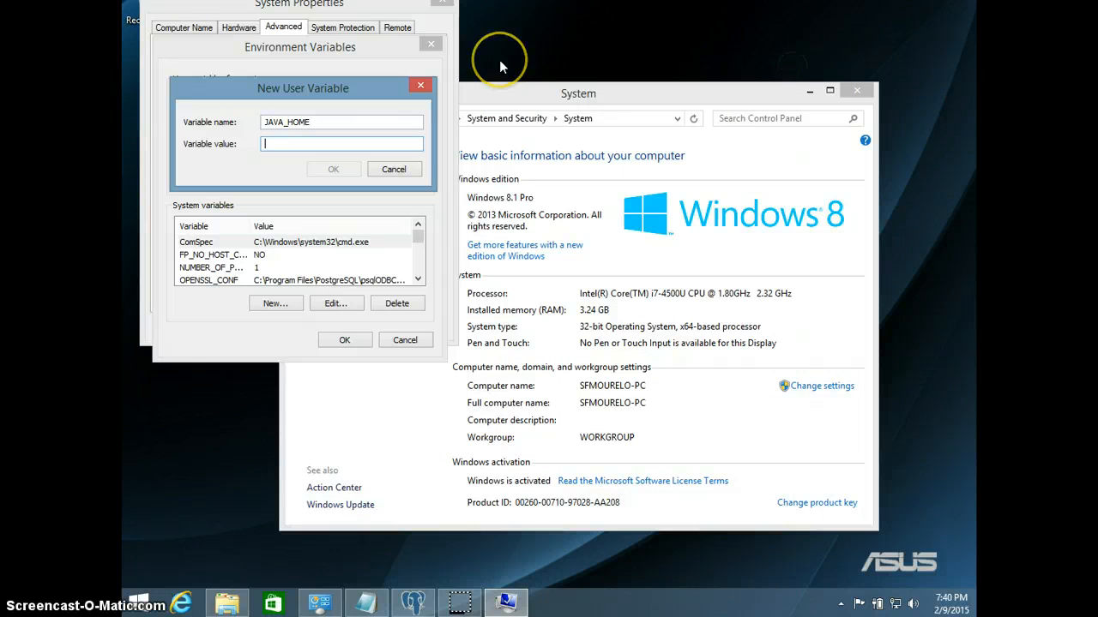
key(ctrl+v)
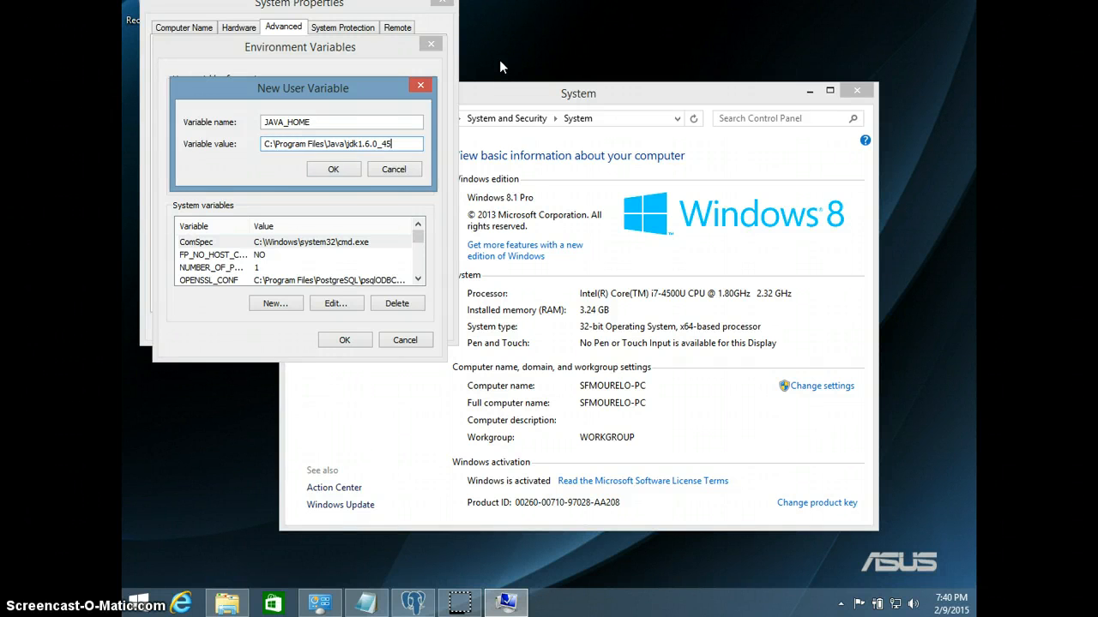
key(Return)
Add a user variable POSTGRES_HOME with the value C:\Program Files\PostgreSQL\9.4, copying the path from that folder in File Explorer.
key(Return)
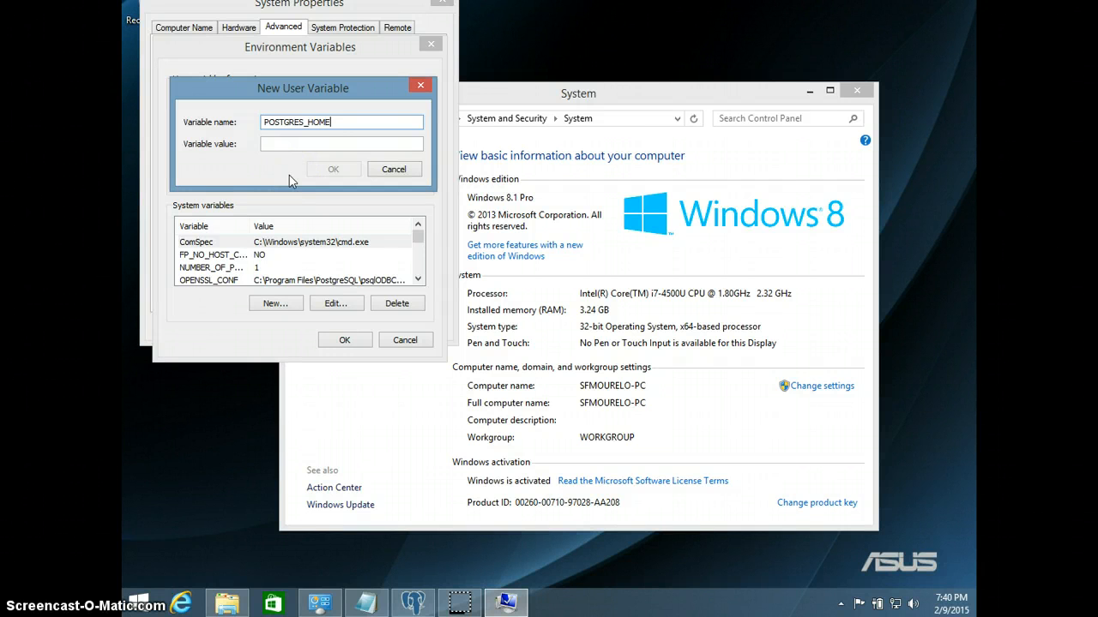
click(229, 605)
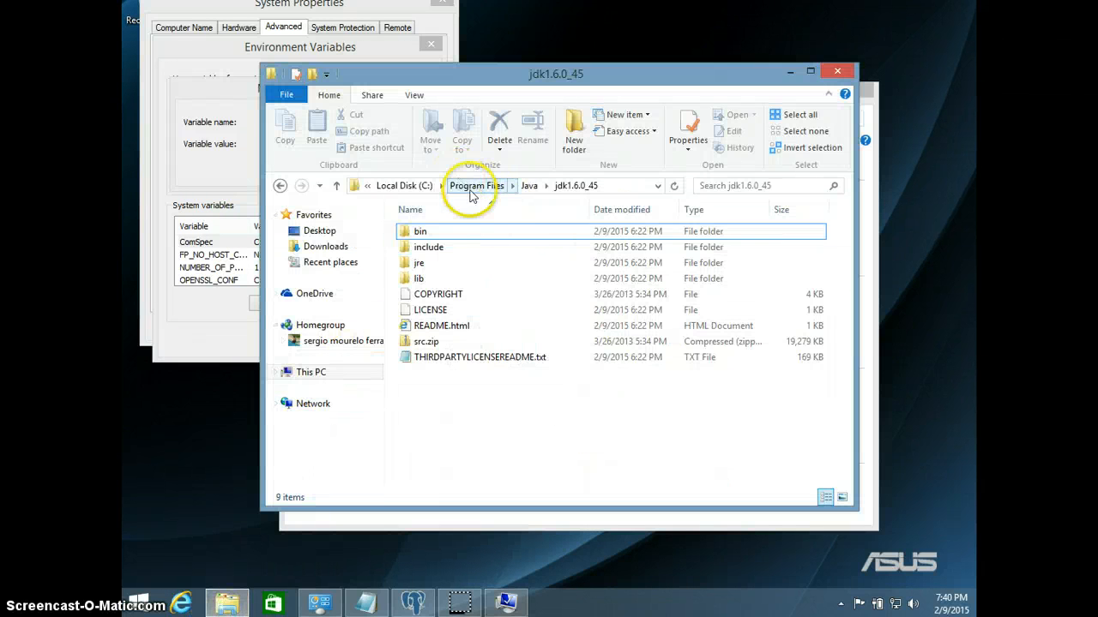
click(471, 190)
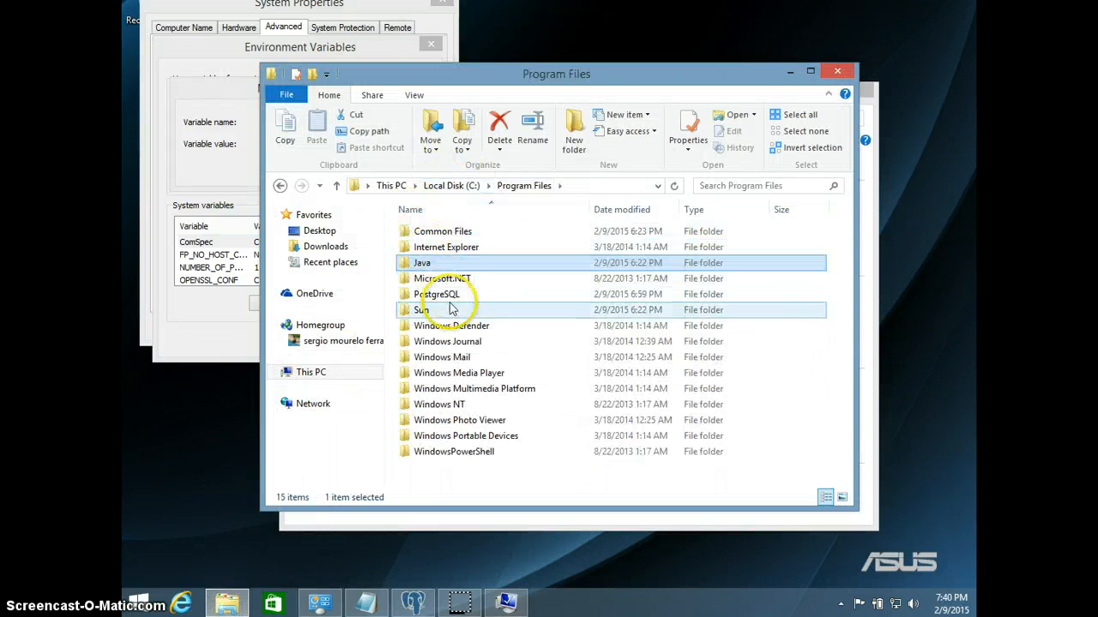
click(450, 296)
double_click(451, 296)
double_click(421, 232)
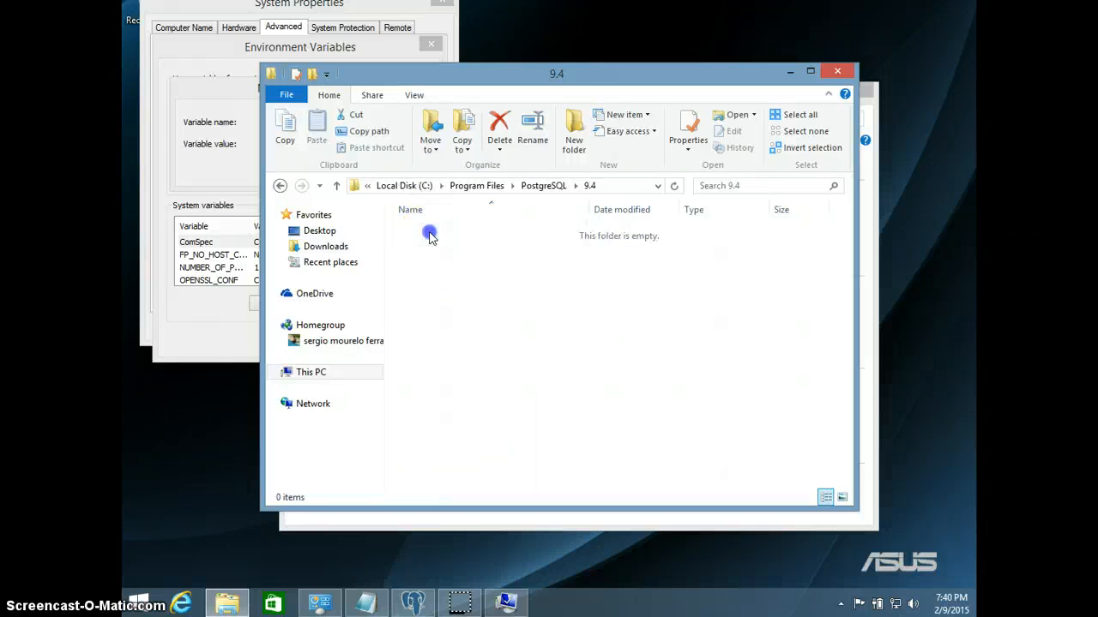
click(627, 186)
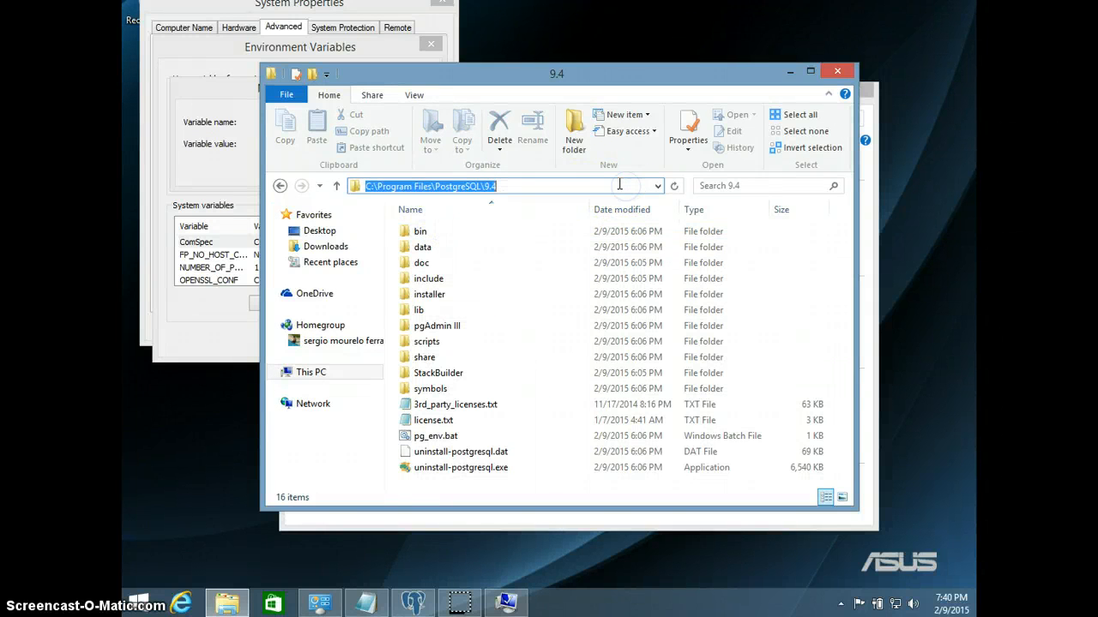
click(789, 72)
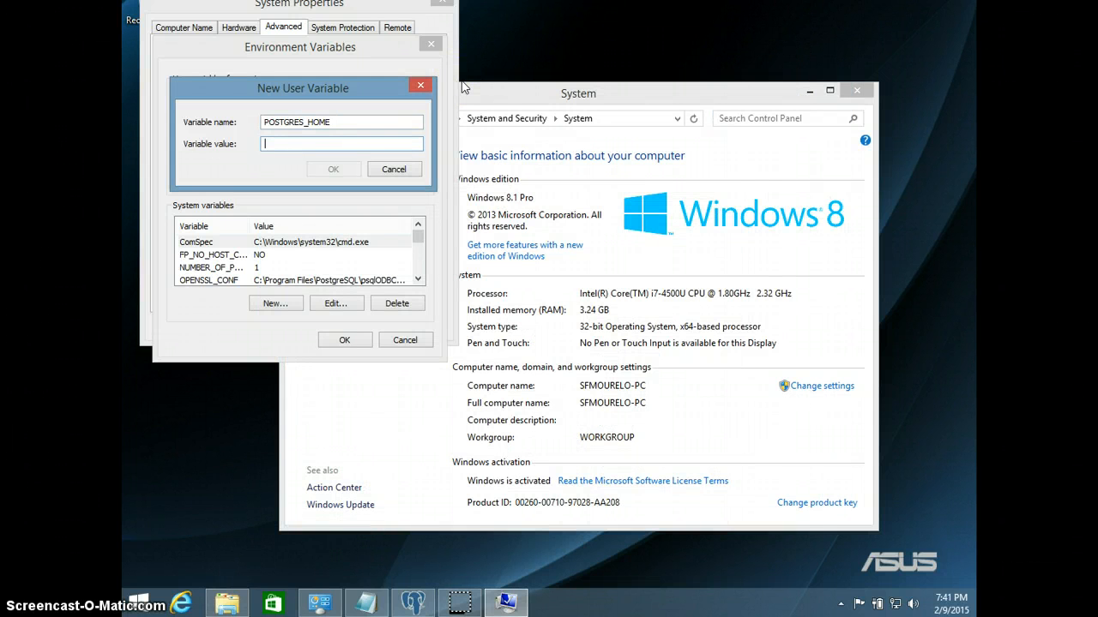
key(Return)
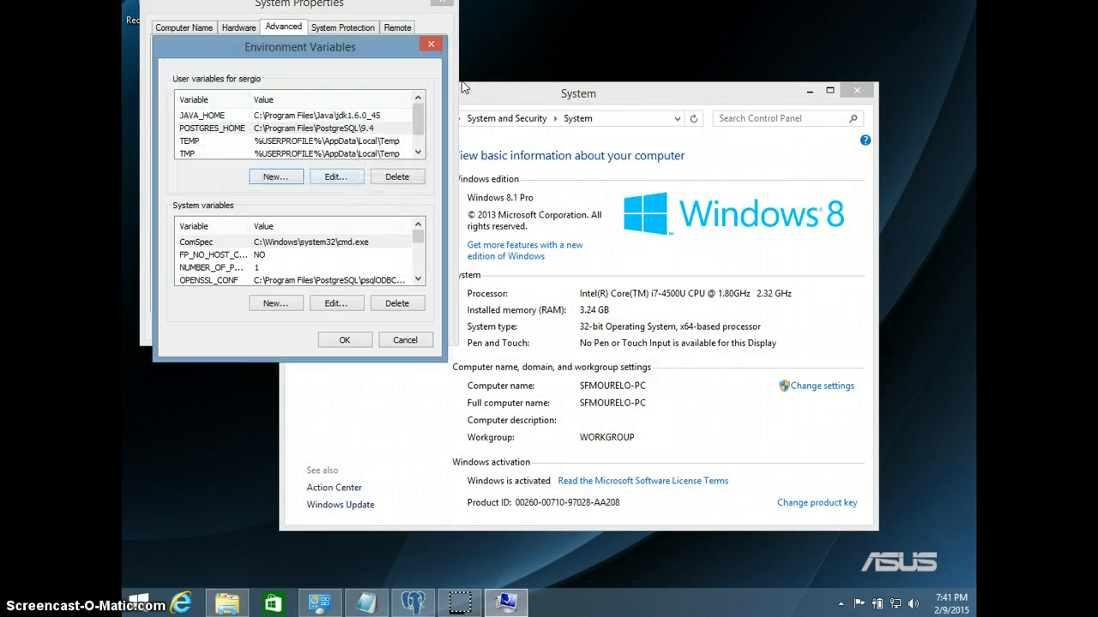
Add a user variable ADEMPIERE_HOME with the value C:\Adempiere, copying the path from that folder in File Explorer.
key(Return)
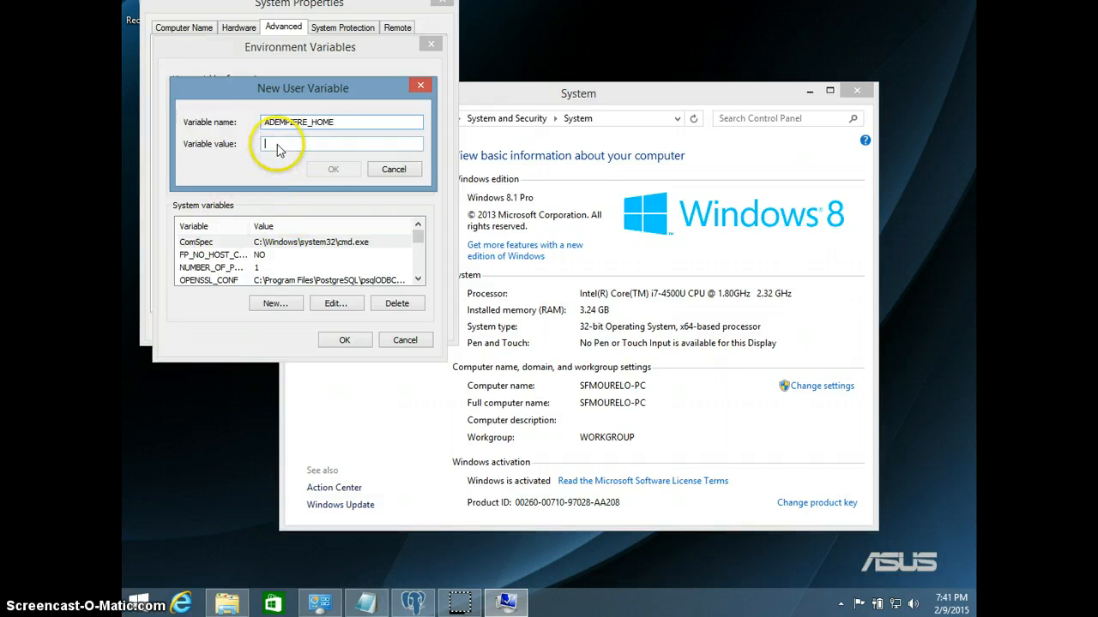
click(288, 146)
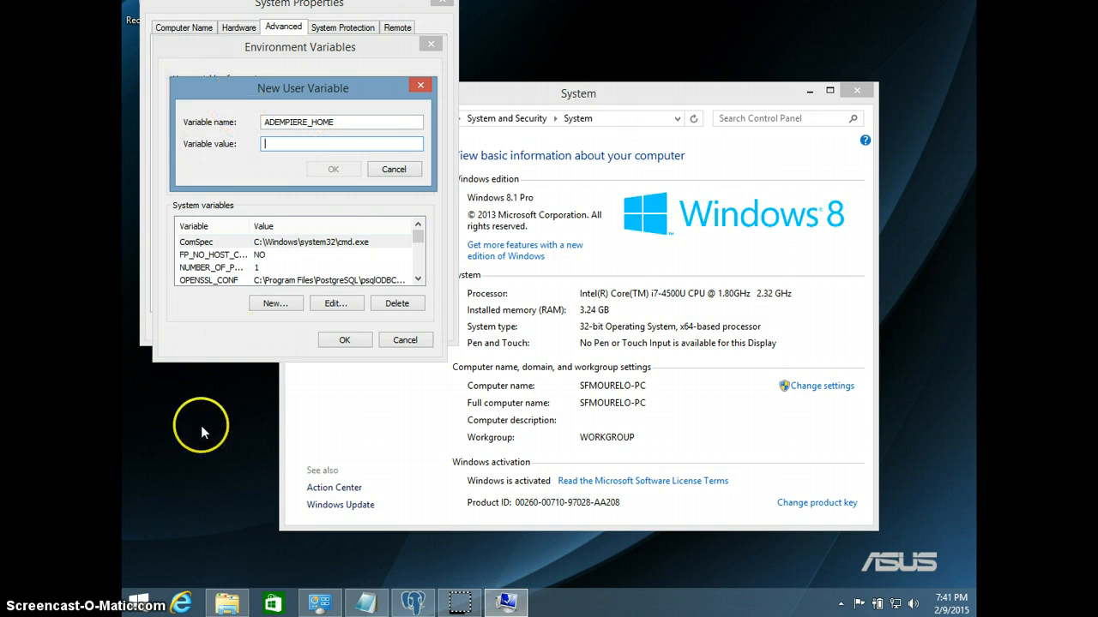
click(214, 609)
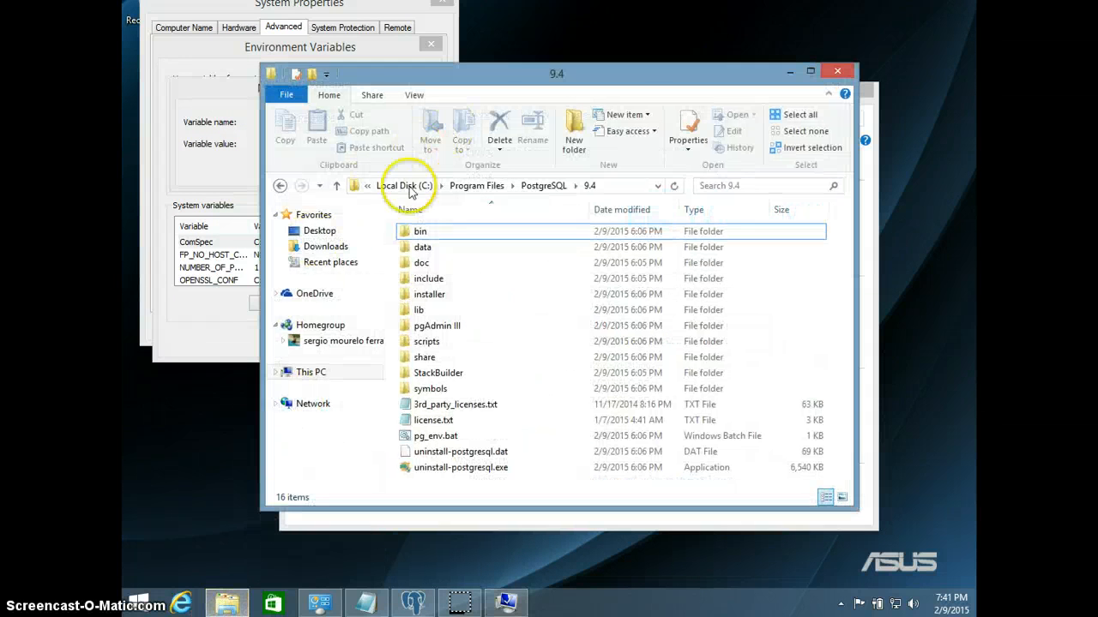
click(400, 185)
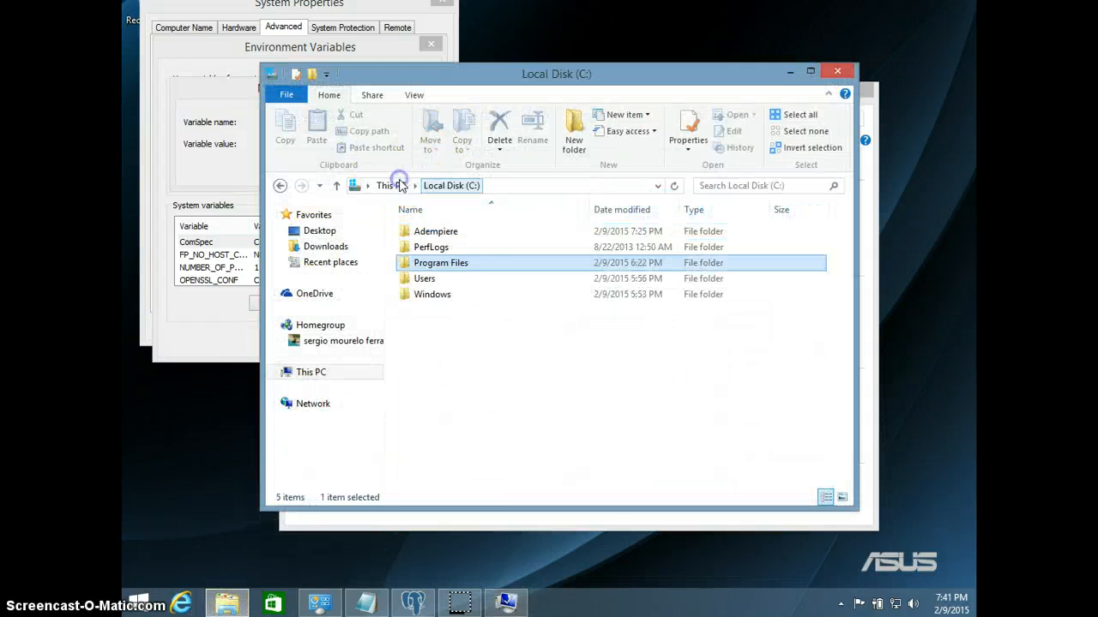
double_click(435, 233)
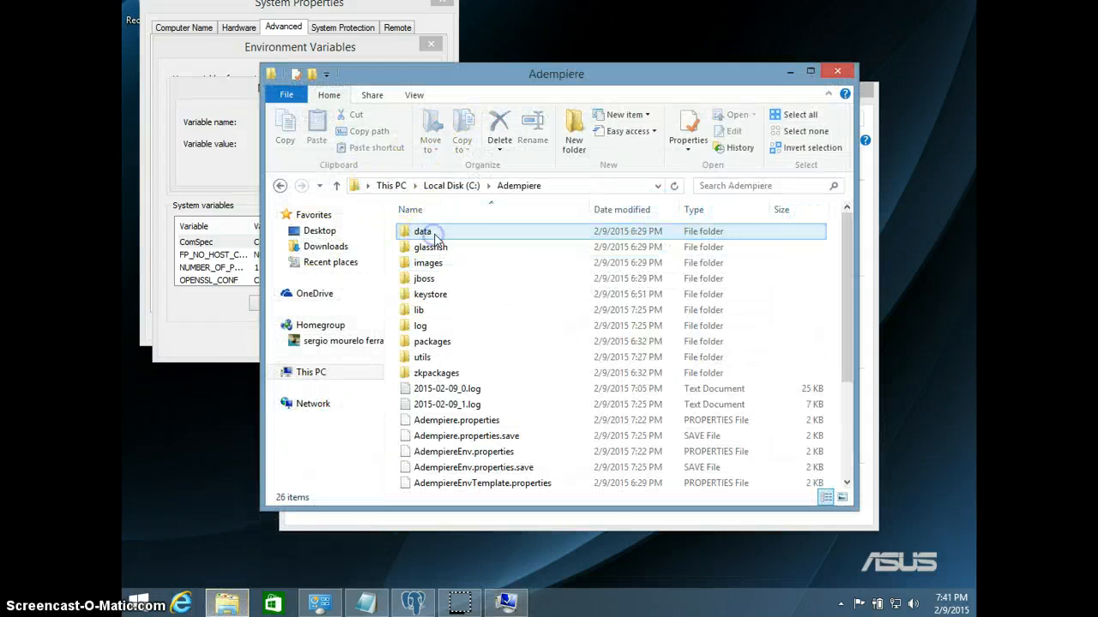
click(575, 185)
key(ctrl+c)
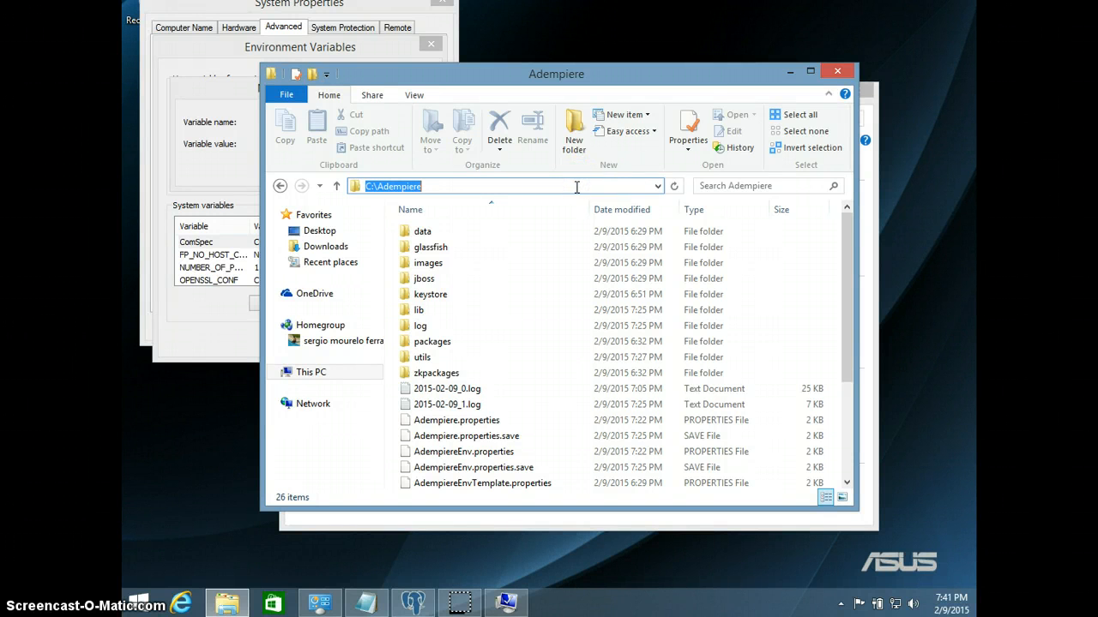
click(793, 68)
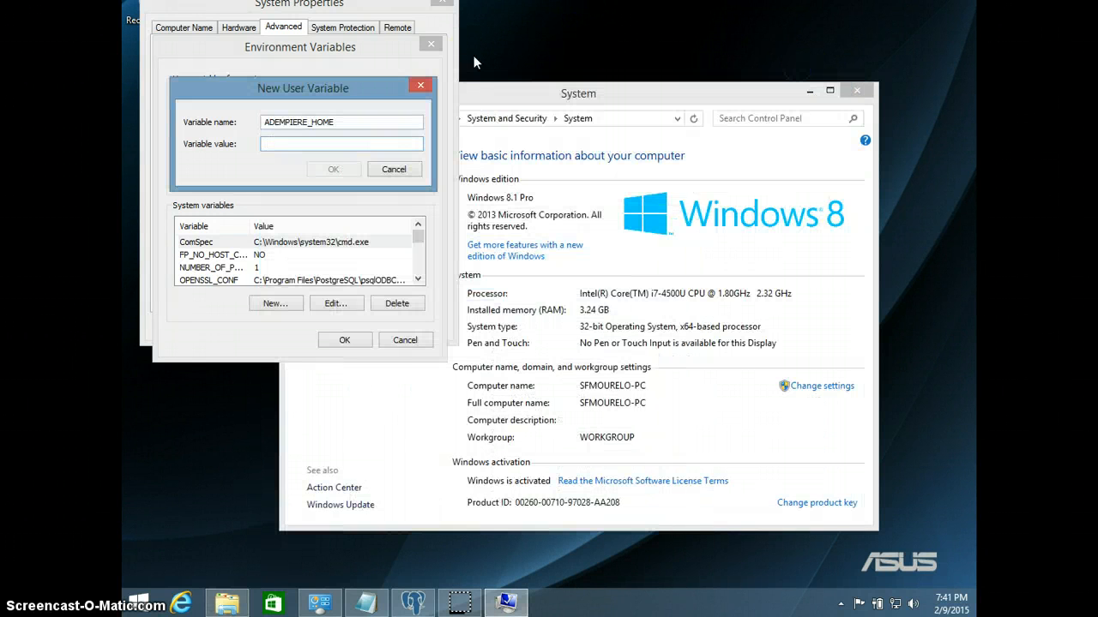
key(ctrl+v)
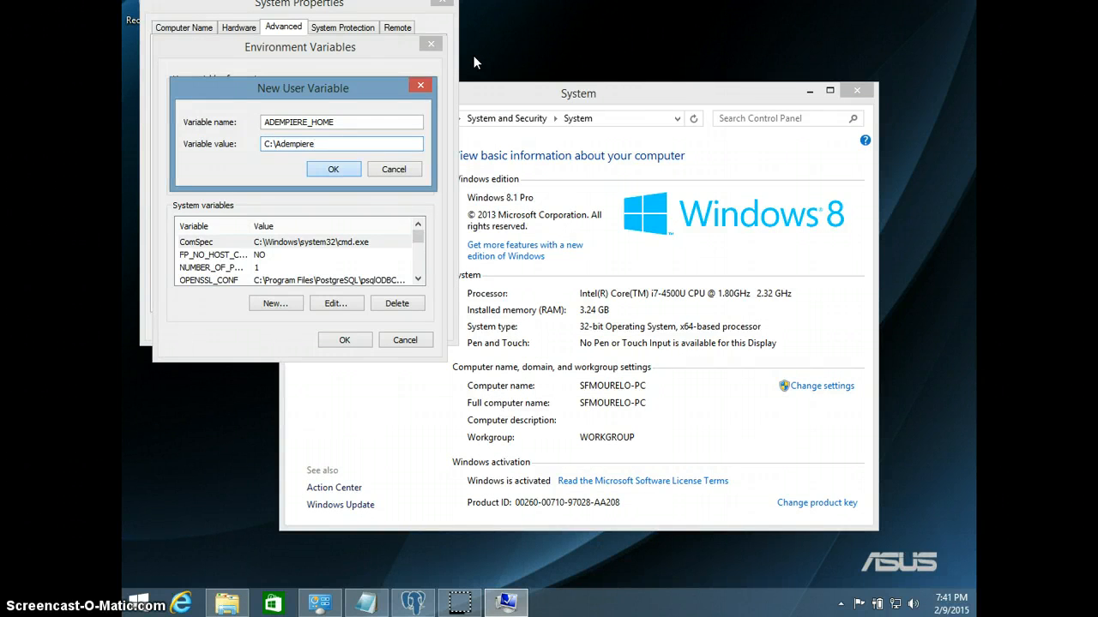
key(Return)
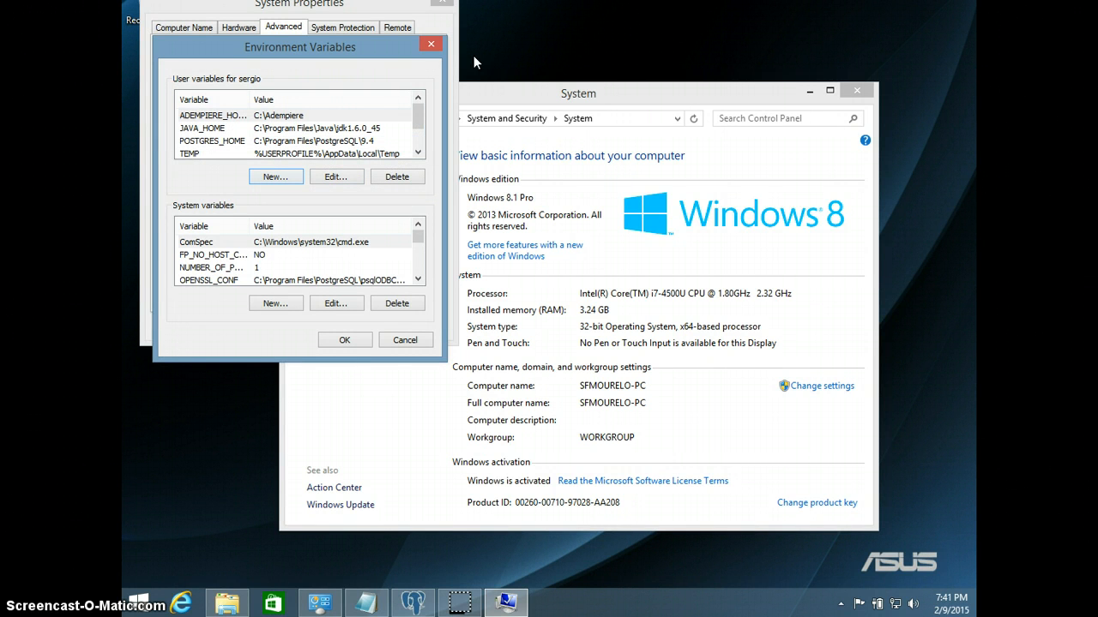
Check the system variable Path against the JDK and PostgreSQL bin folder entries noted in the open text file.
click(210, 267)
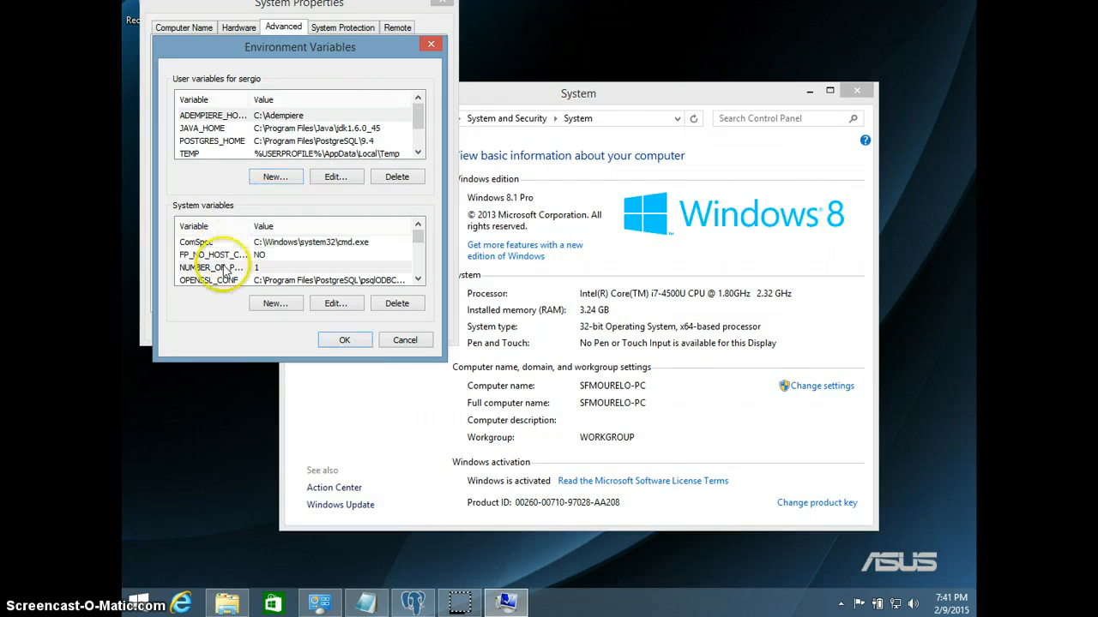
scroll(243, 237, down, 1)
click(243, 241)
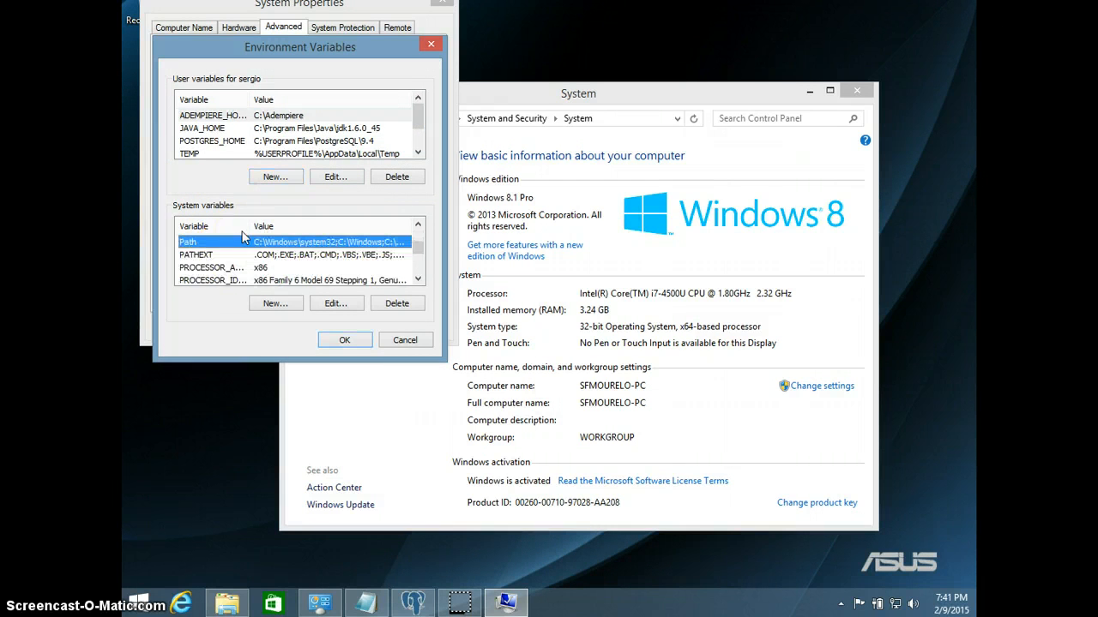
double_click(280, 250)
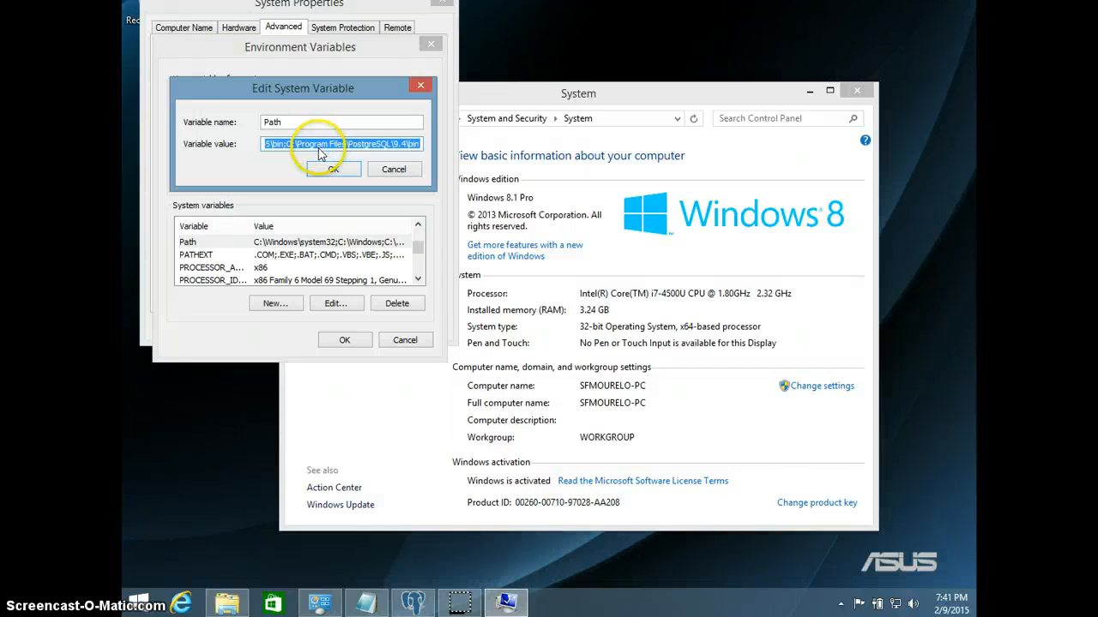
click(366, 603)
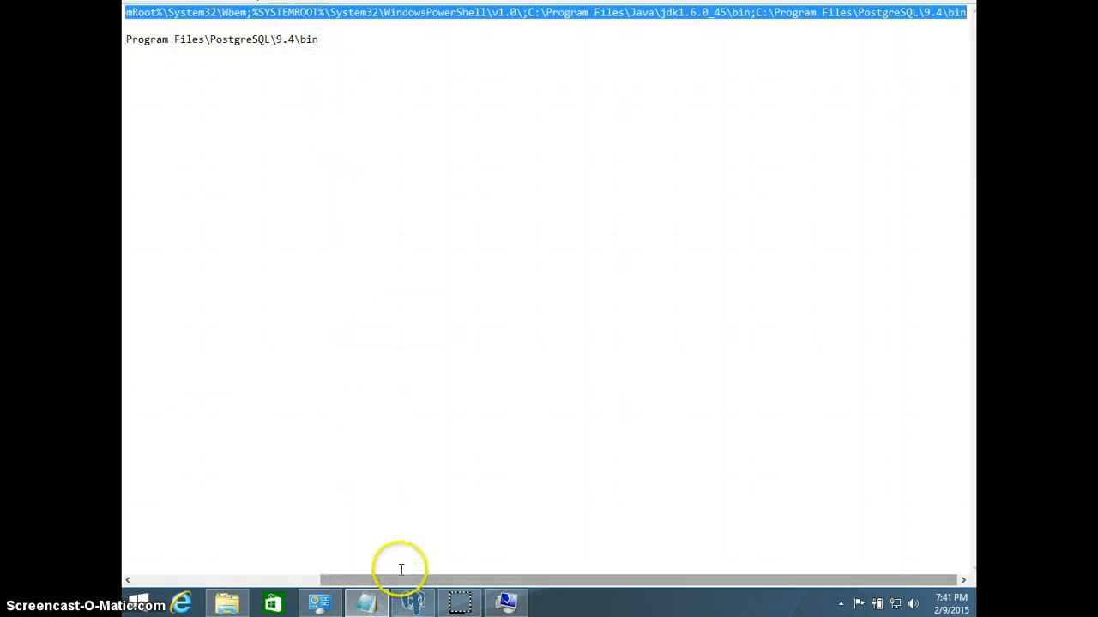
drag(400, 569, 196, 568)
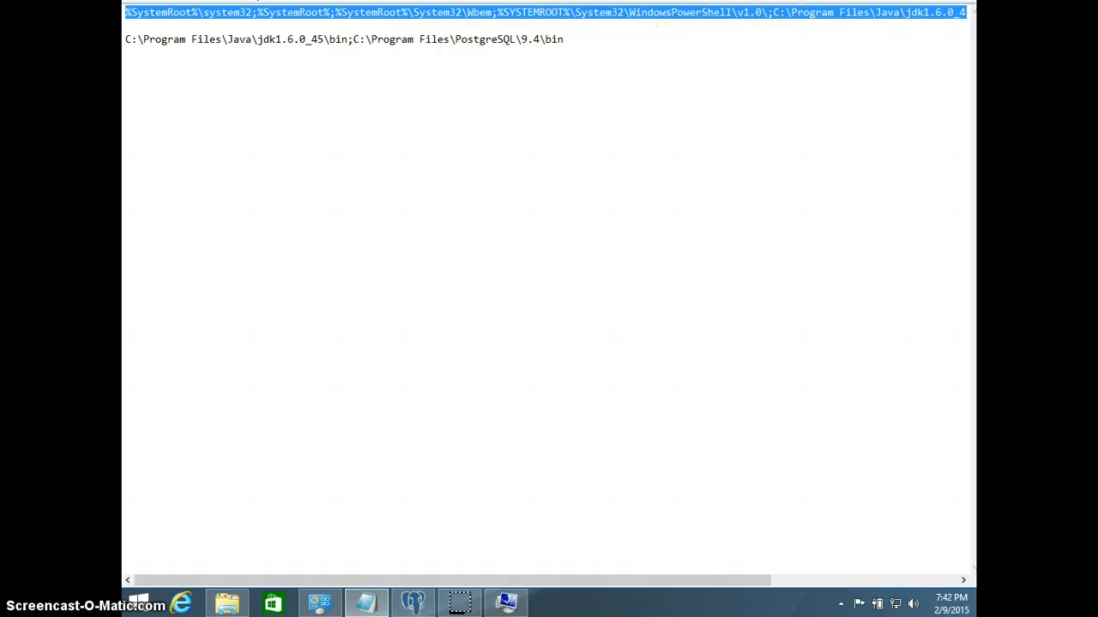
click(906, 0)
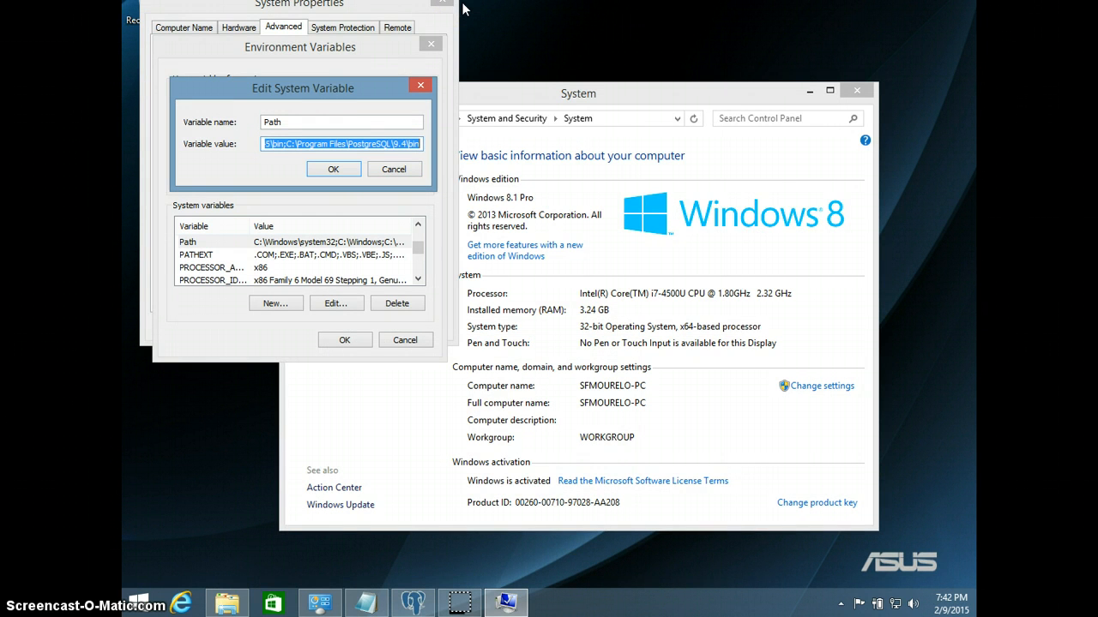
Accept the Path variable, save the environment variables and close the system properties.
click(333, 169)
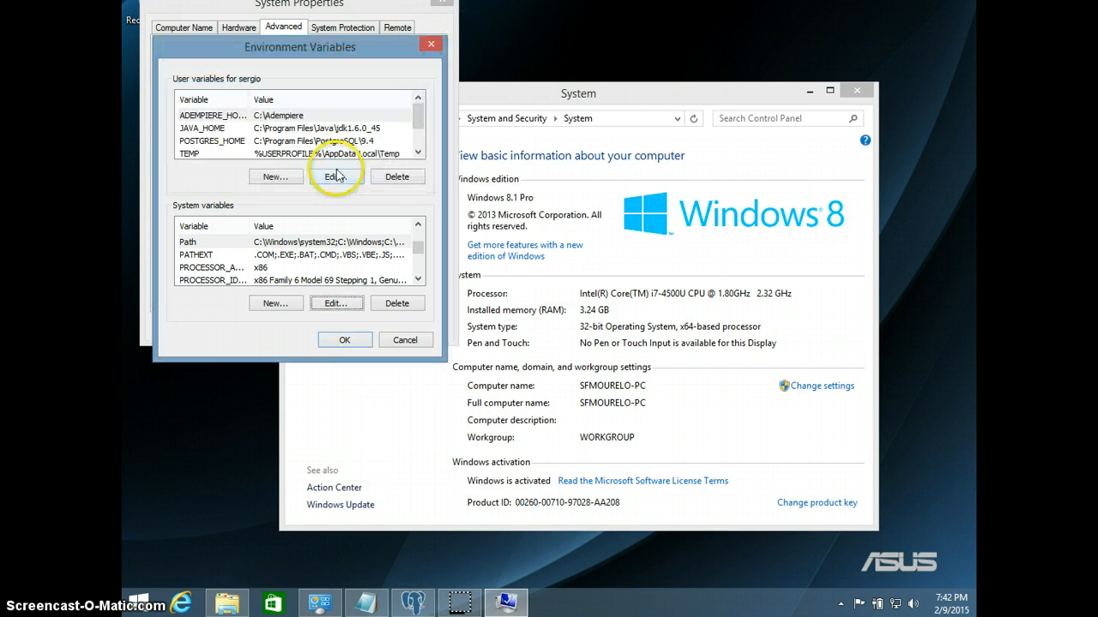
click(341, 341)
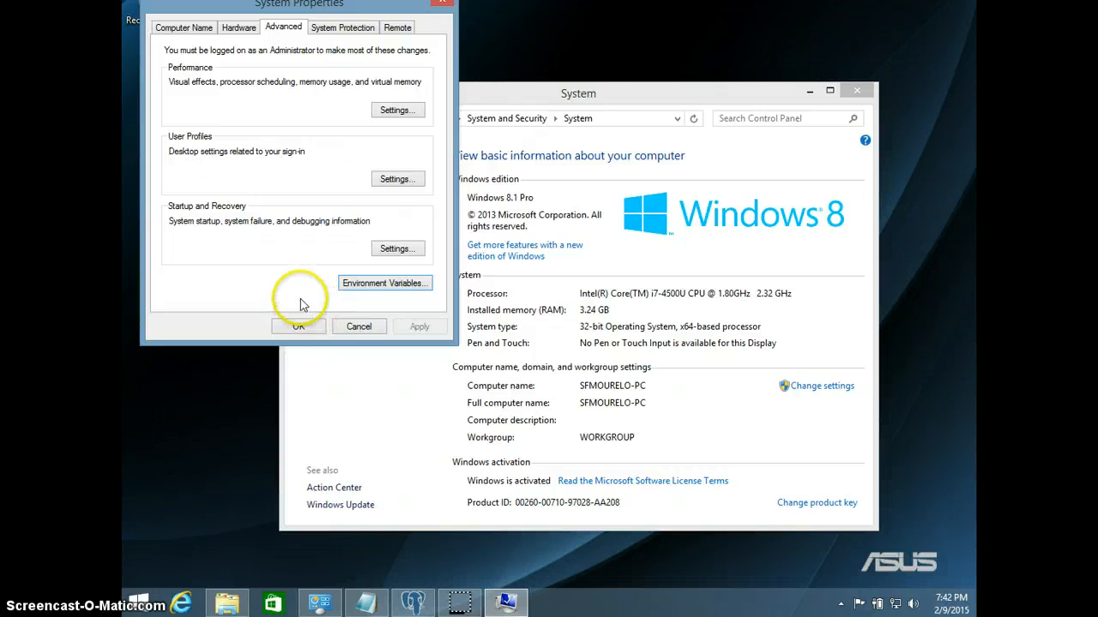
click(296, 326)
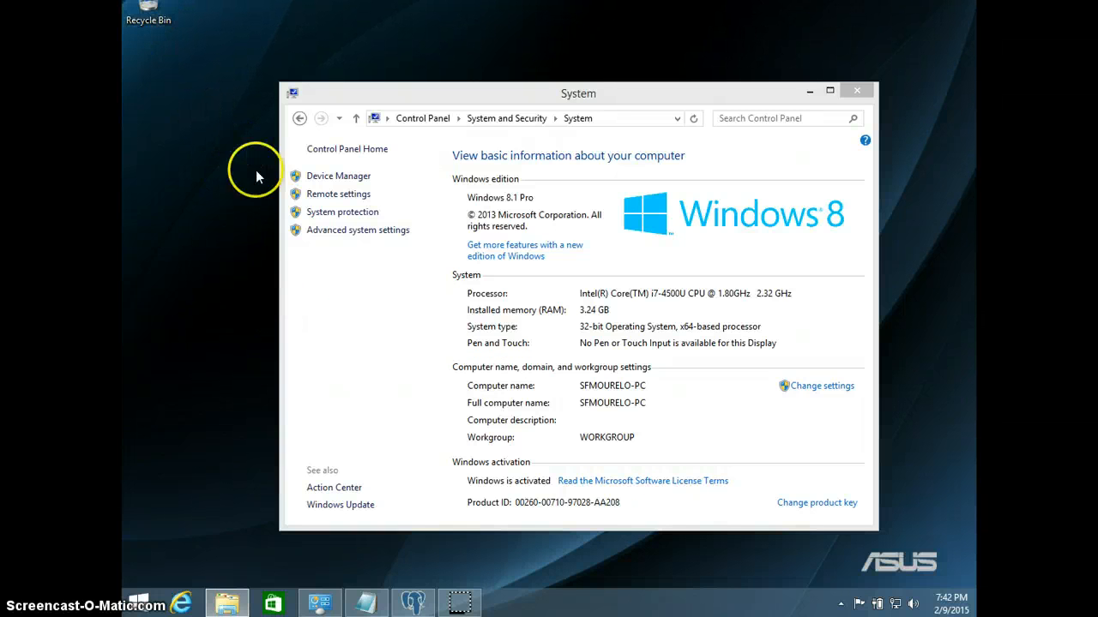
Run RUN_setup.bat from the C:\Adempiere folder in File Explorer and allow it past the security warning.
click(227, 602)
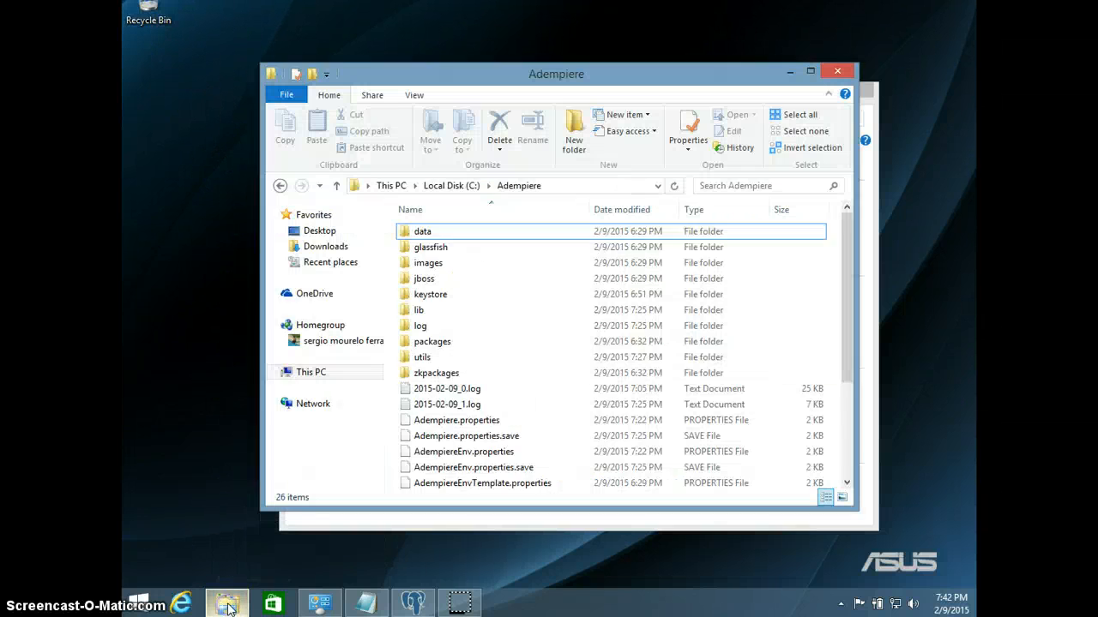
click(451, 185)
double_click(448, 233)
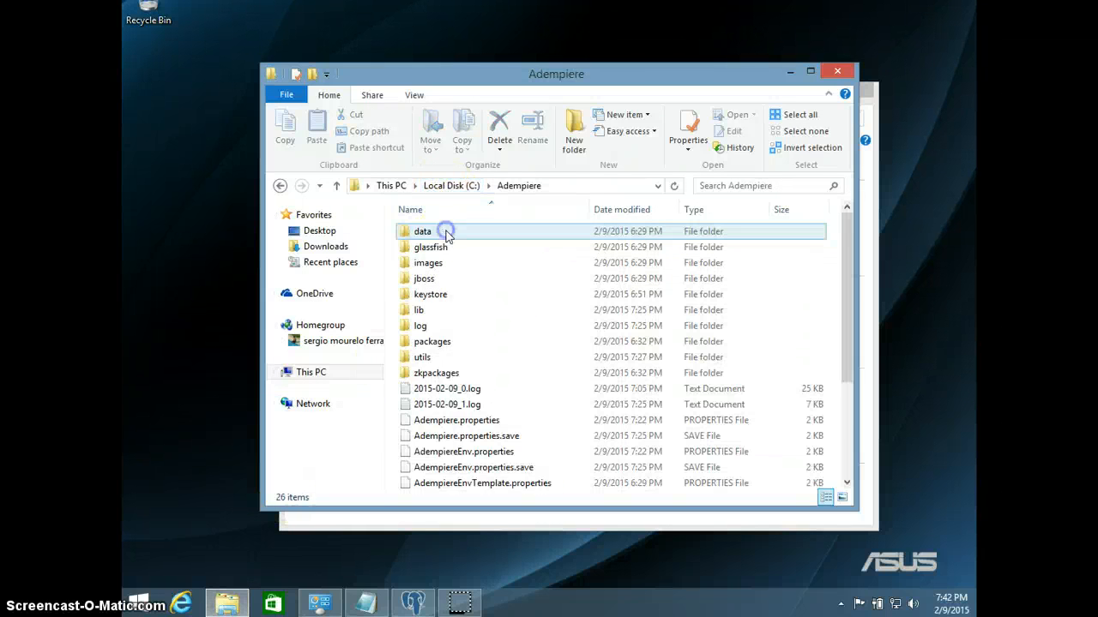
scroll(514, 360, down, 3)
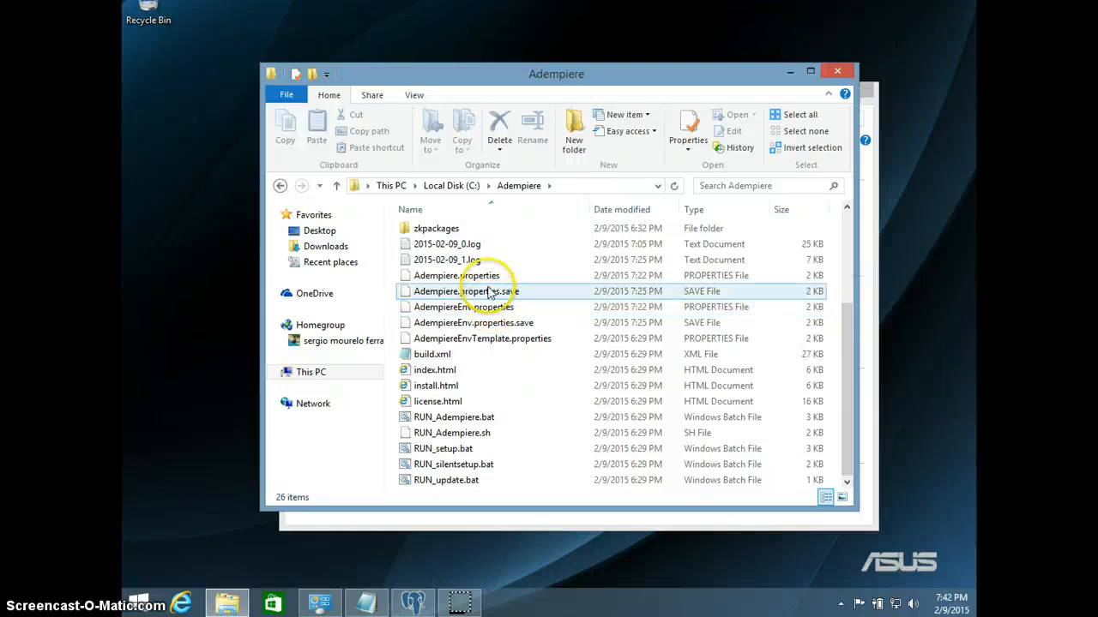
double_click(451, 456)
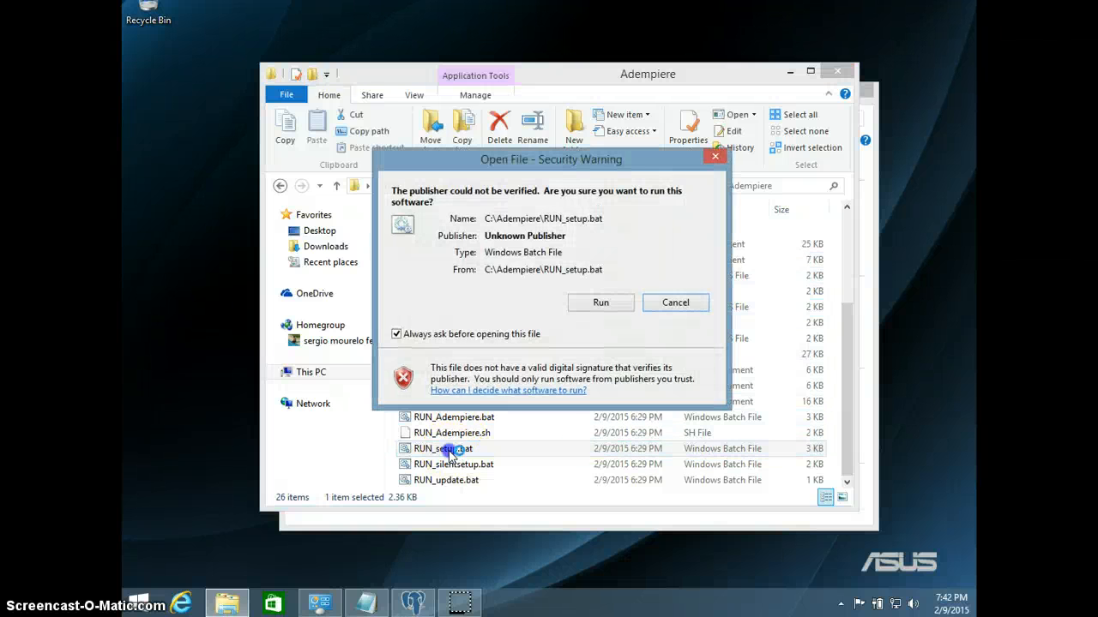
click(598, 305)
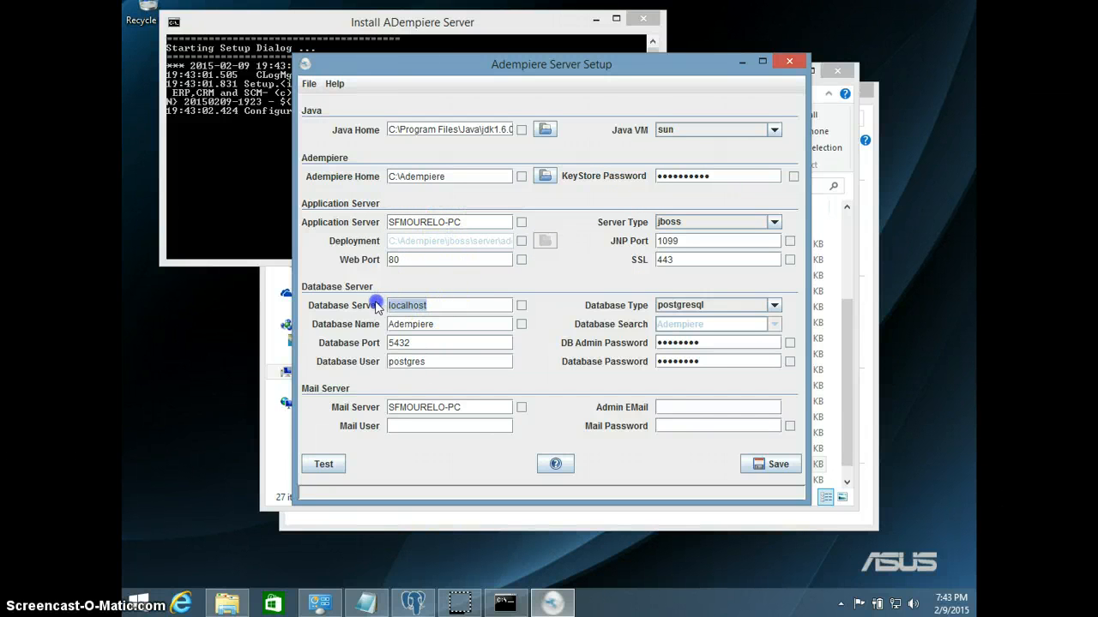
Review the database server, name, port, user and admin password fields and the mail server in the Adempiere server setup.
drag(397, 304, 428, 305)
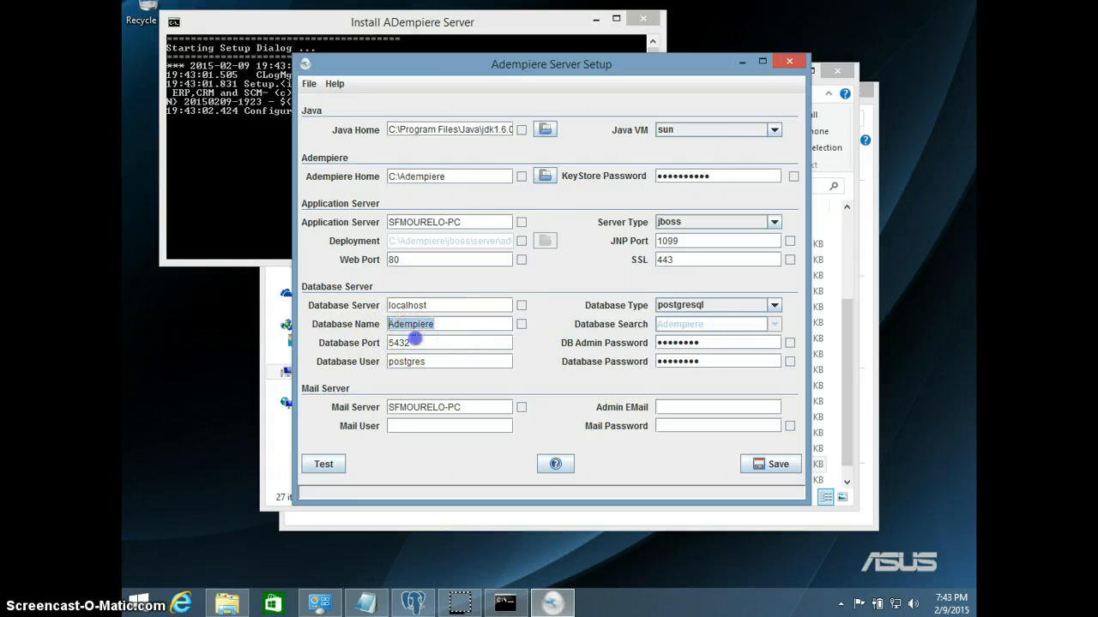
double_click(407, 341)
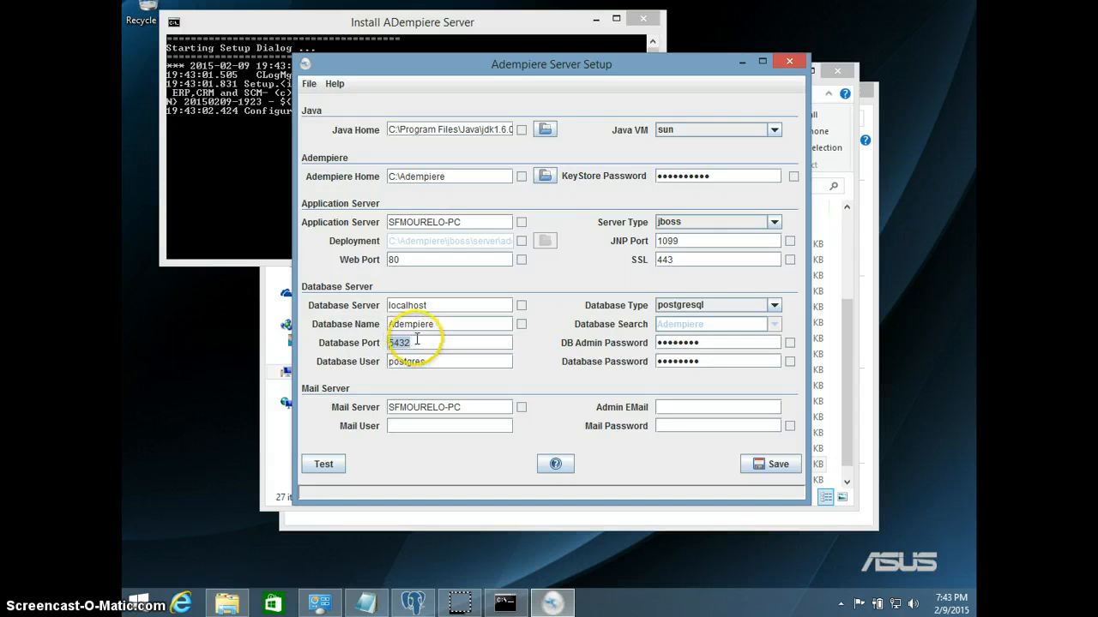
click(417, 340)
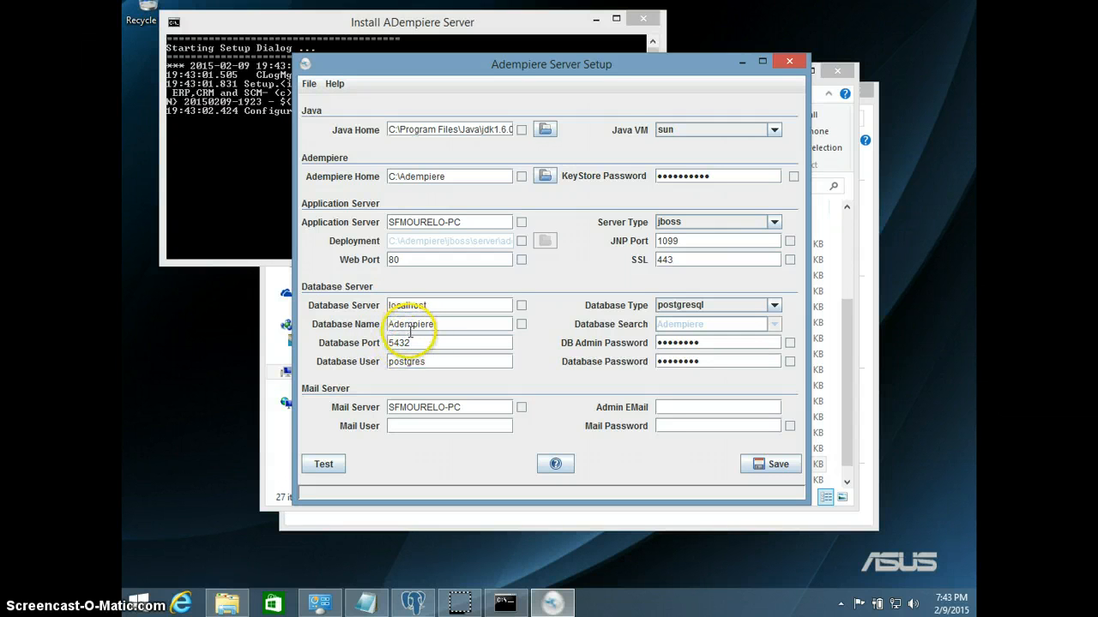
drag(436, 364, 382, 366)
click(406, 361)
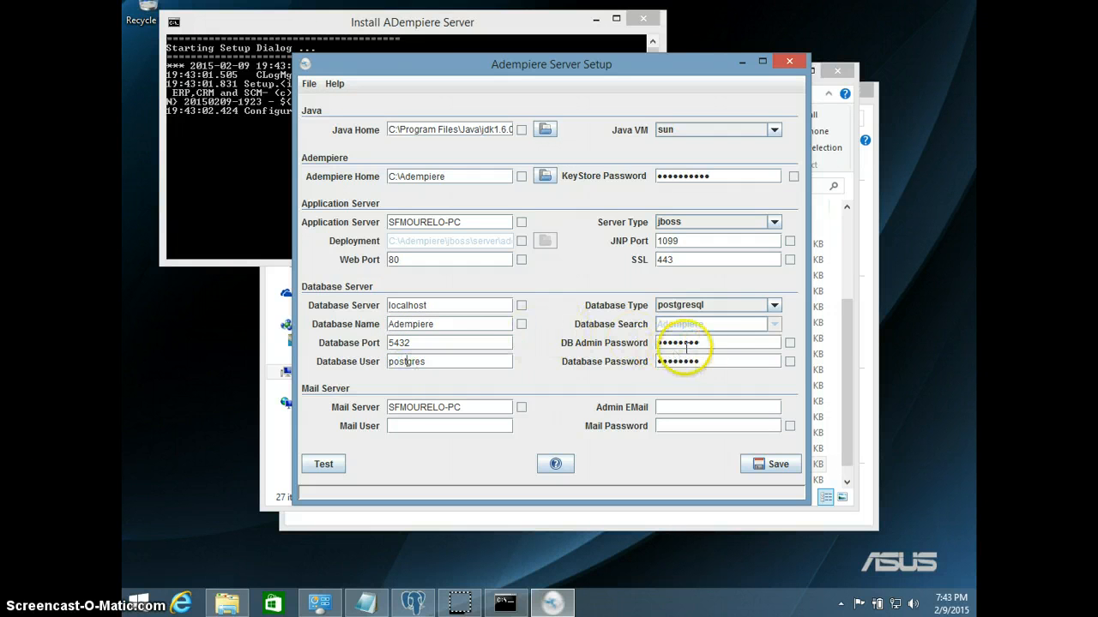
drag(694, 343, 639, 337)
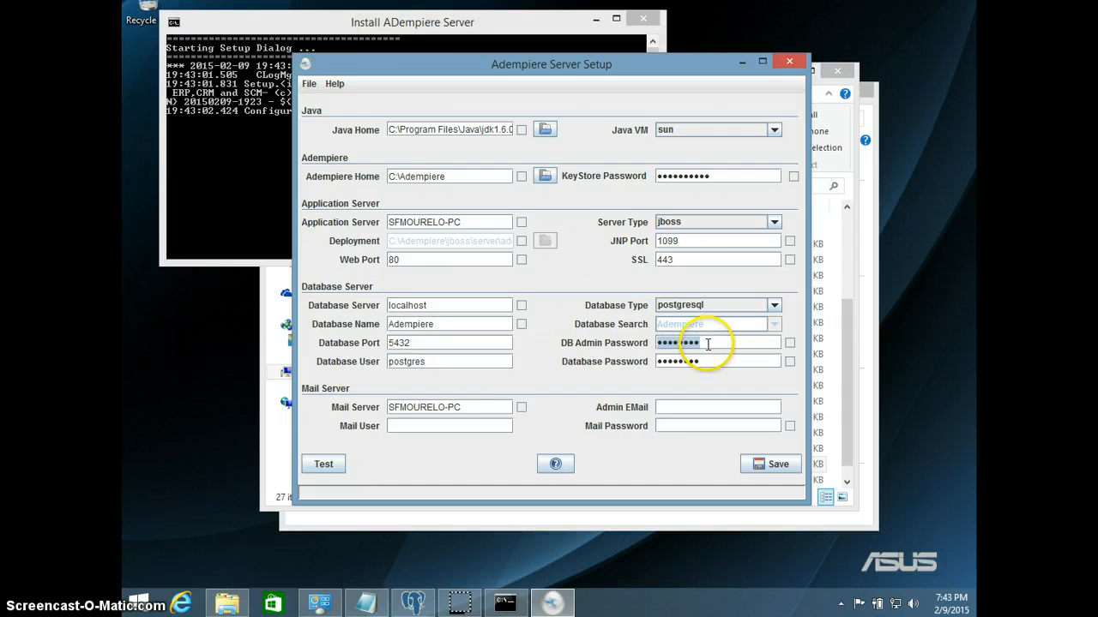
click(470, 406)
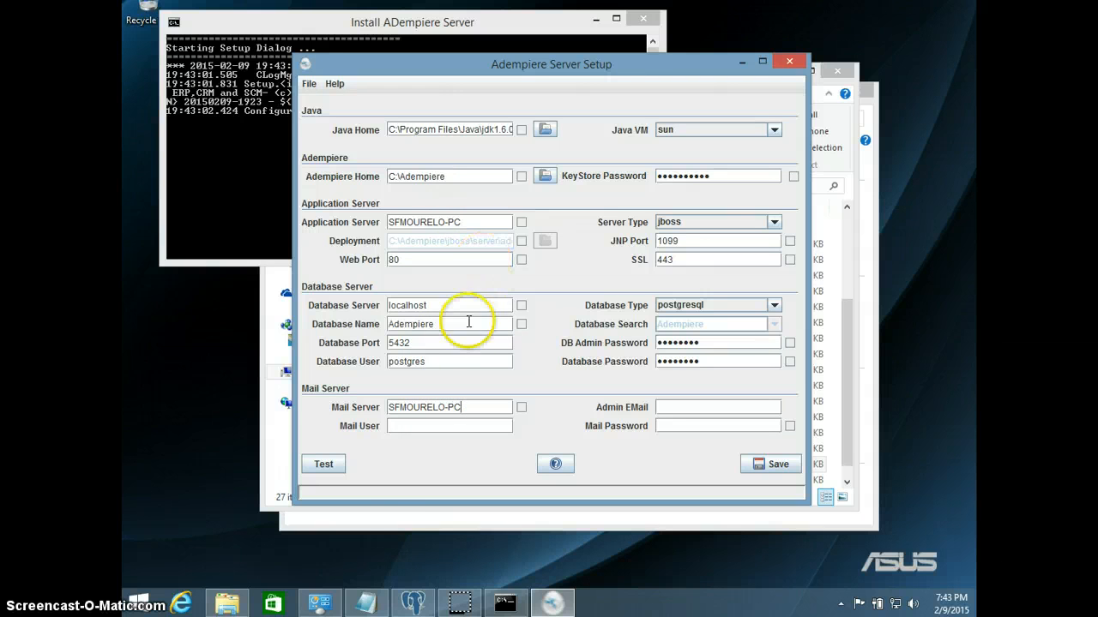
In pgAdmin III, create a database named Adempiere on the PostgreSQL 9.4 server, view its properties and return to the Adempiere server setup.
click(415, 604)
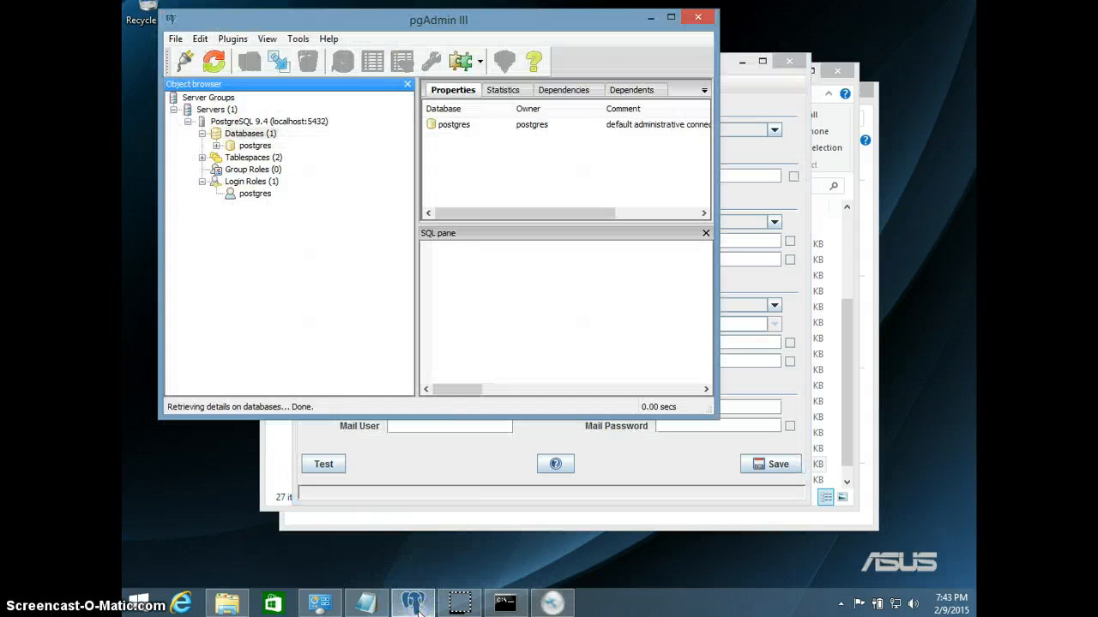
right_click(261, 137)
click(315, 164)
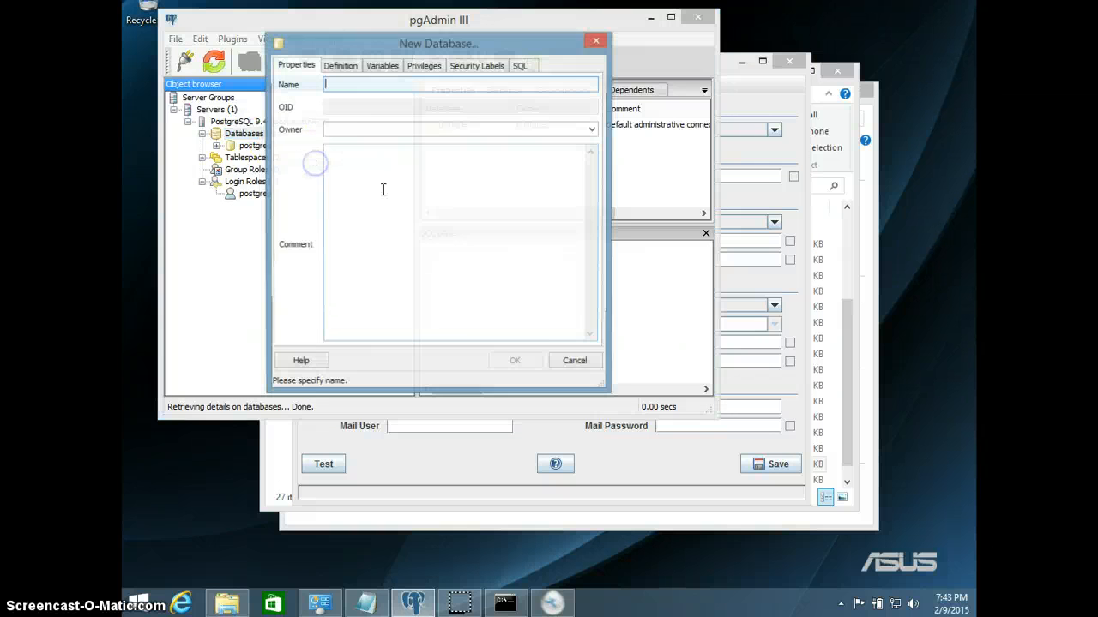
text(Adempiere)
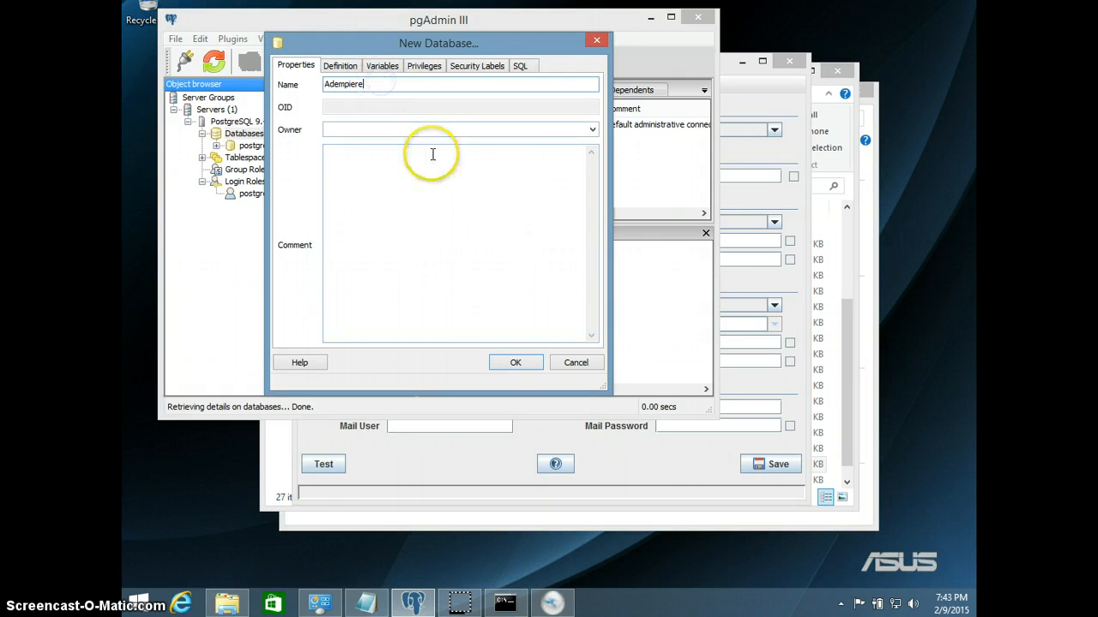
click(512, 365)
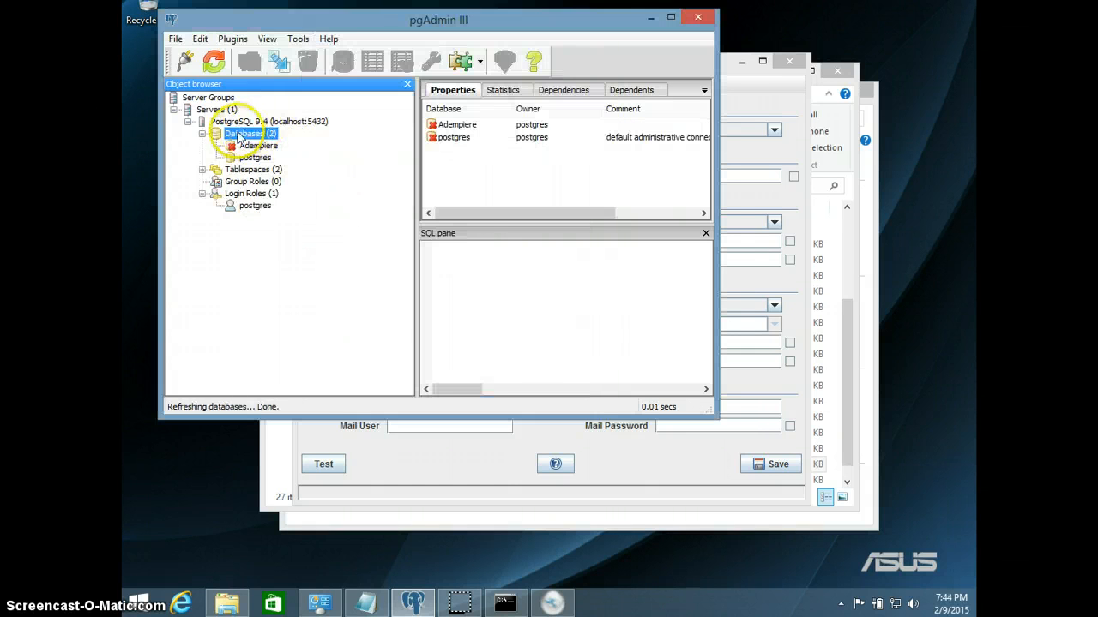
click(234, 146)
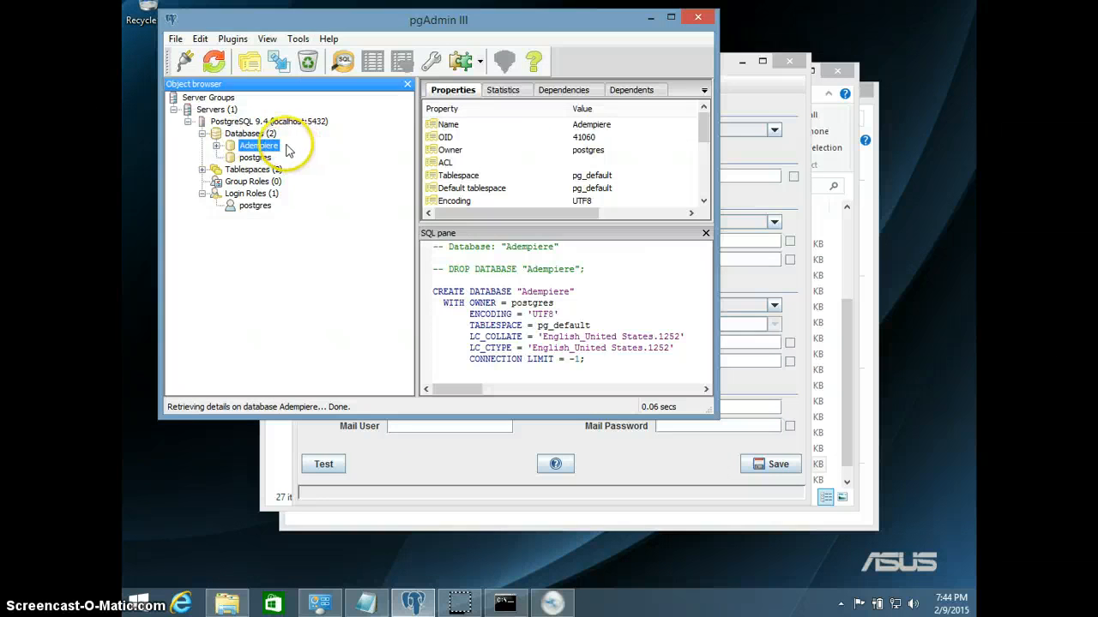
click(649, 19)
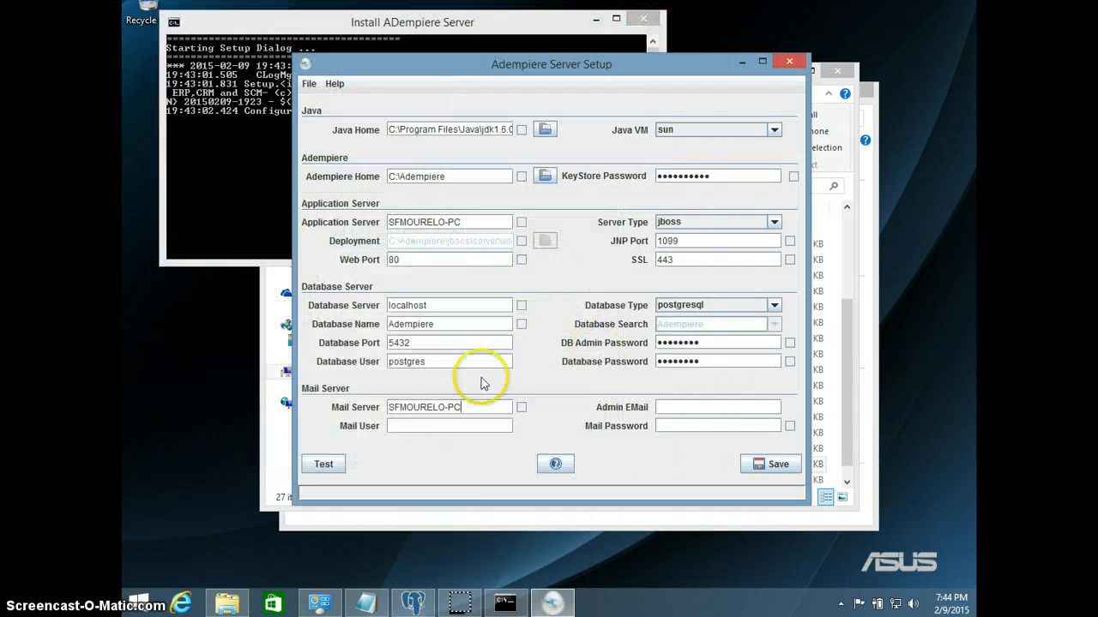
Test the server setup configuration, keeping the existing mail server entry.
click(470, 408)
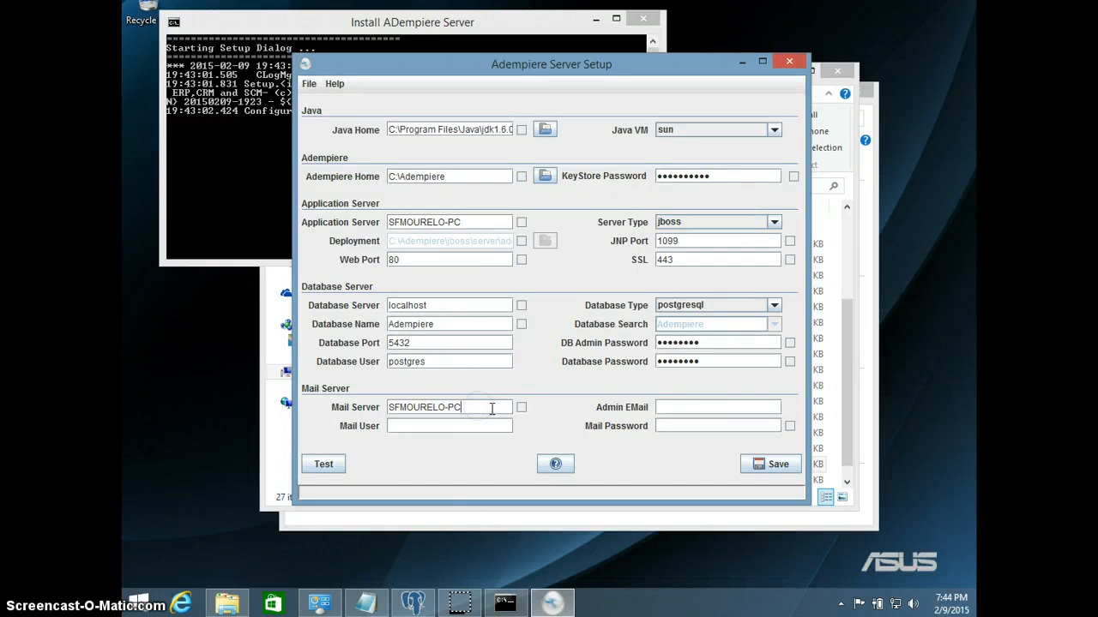
click(490, 410)
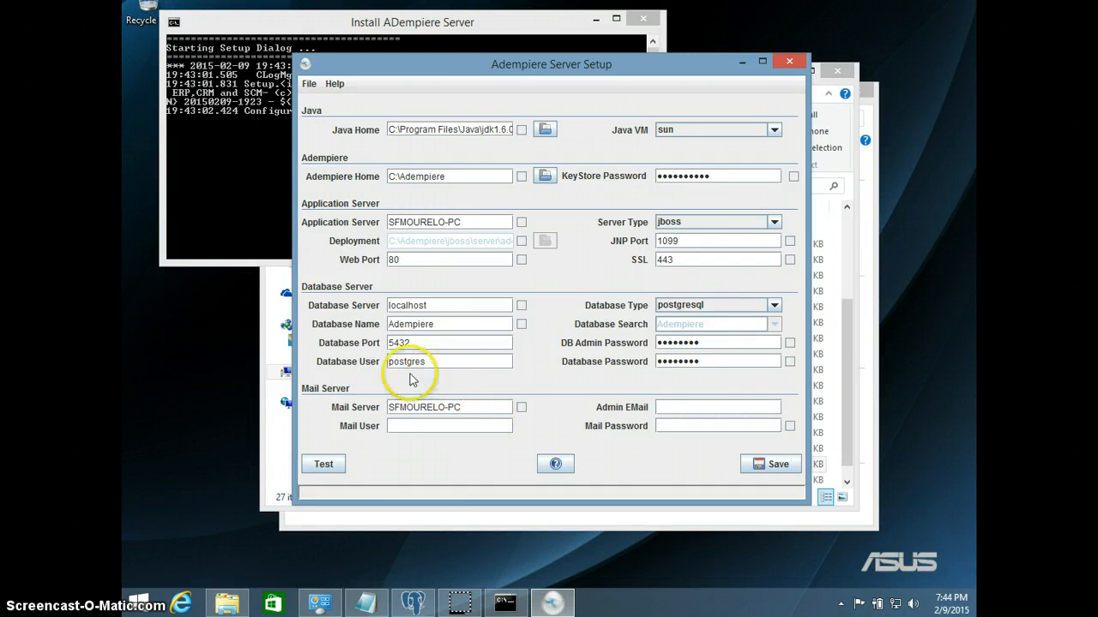
click(325, 463)
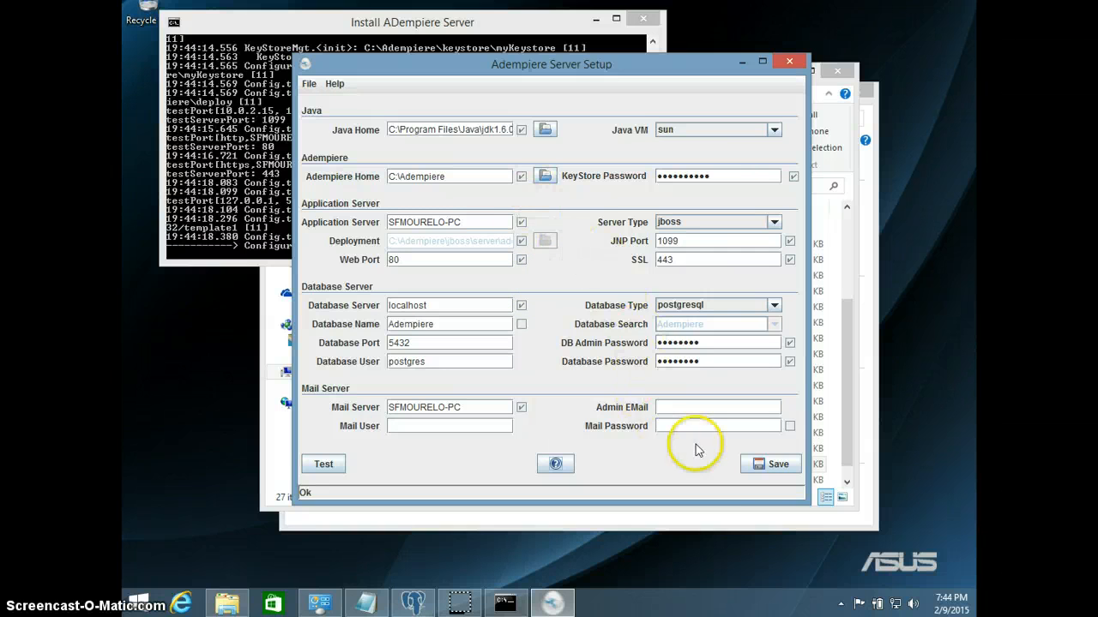
Save the server setup, let the deployment run to its end and dismiss the setup console window.
click(775, 464)
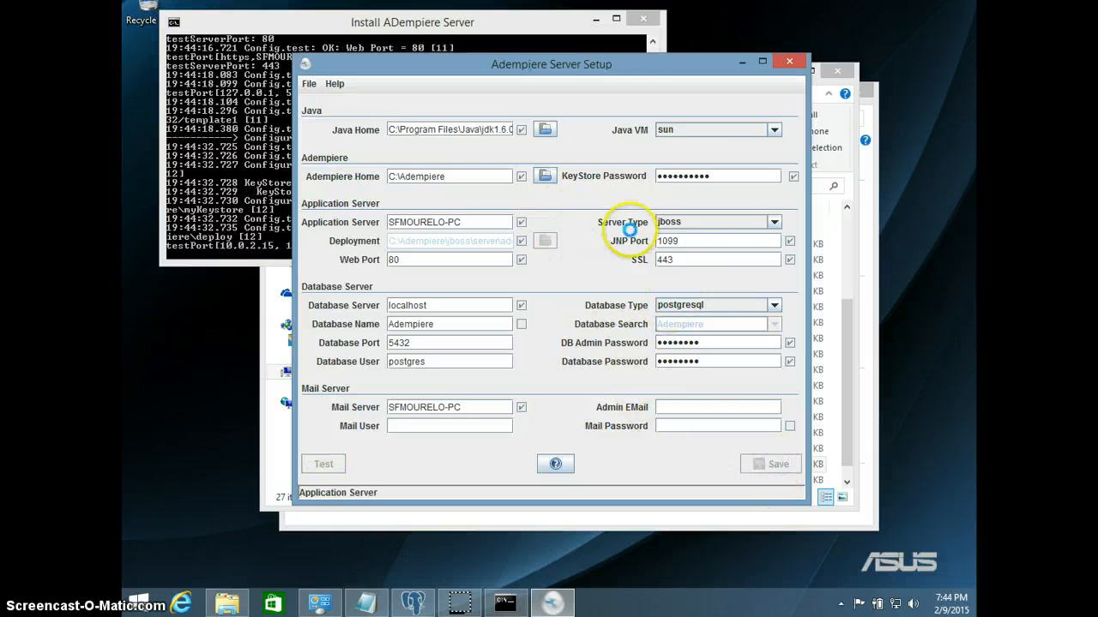
drag(660, 73, 800, 78)
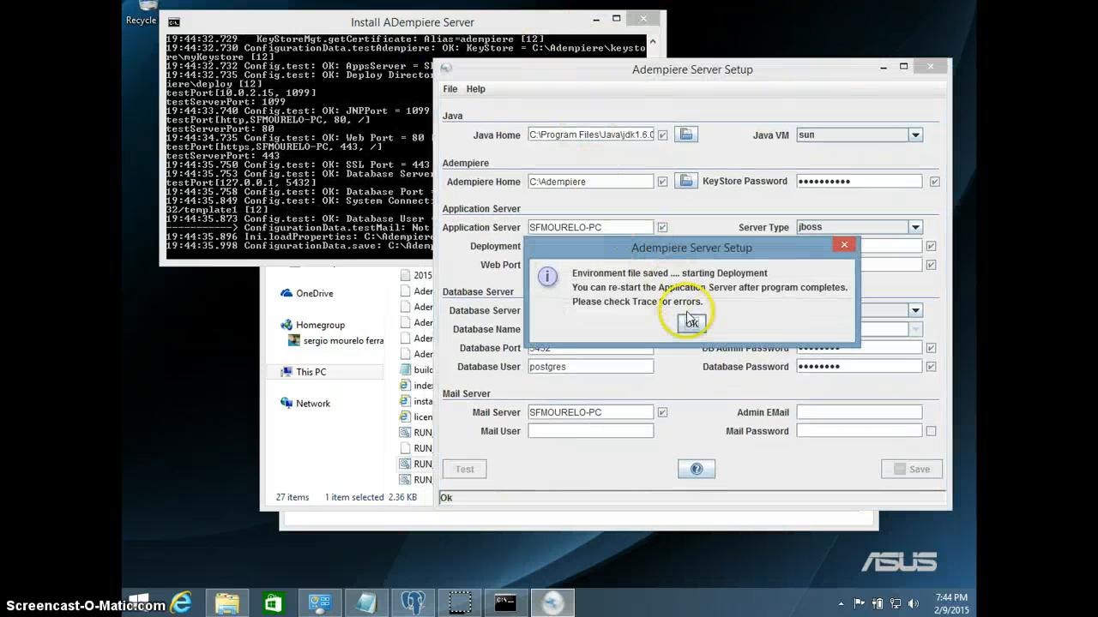
click(691, 324)
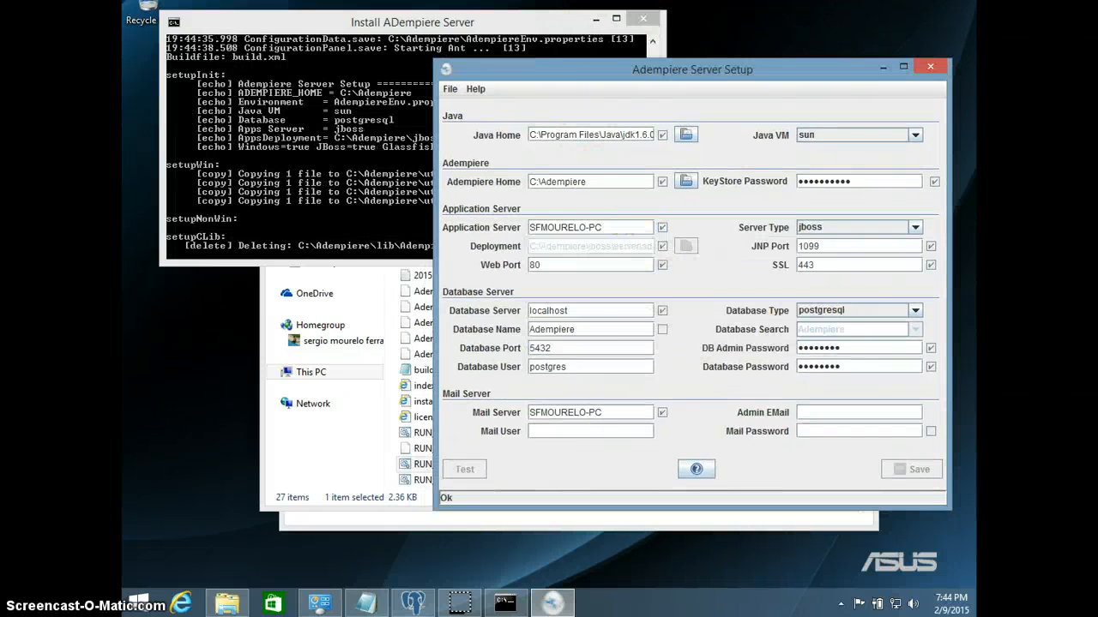
drag(511, 25, 494, 135)
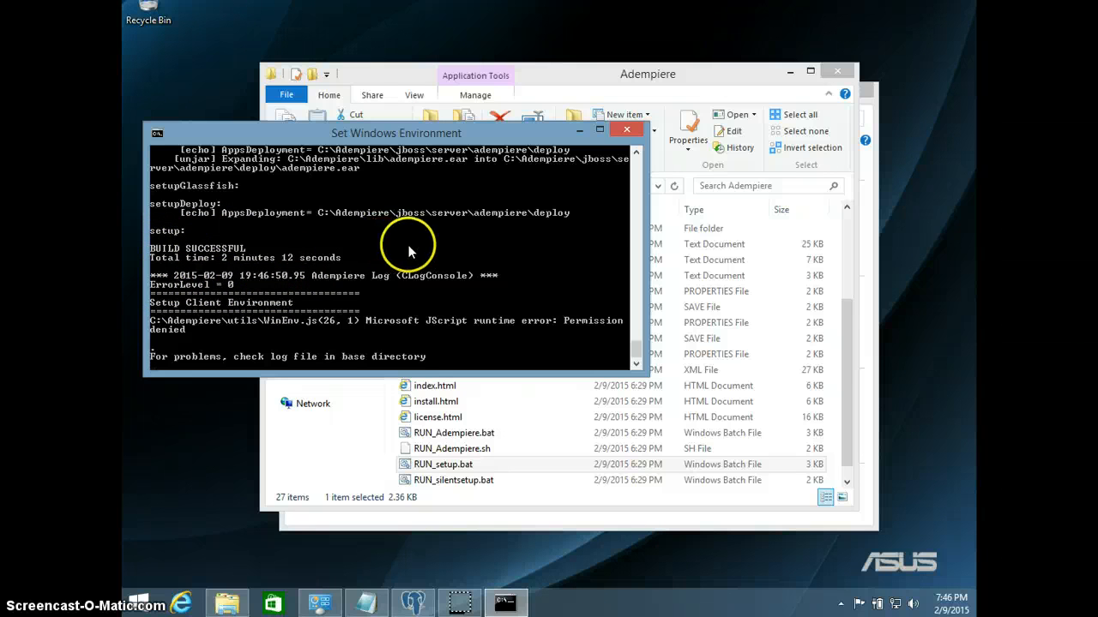
click(578, 130)
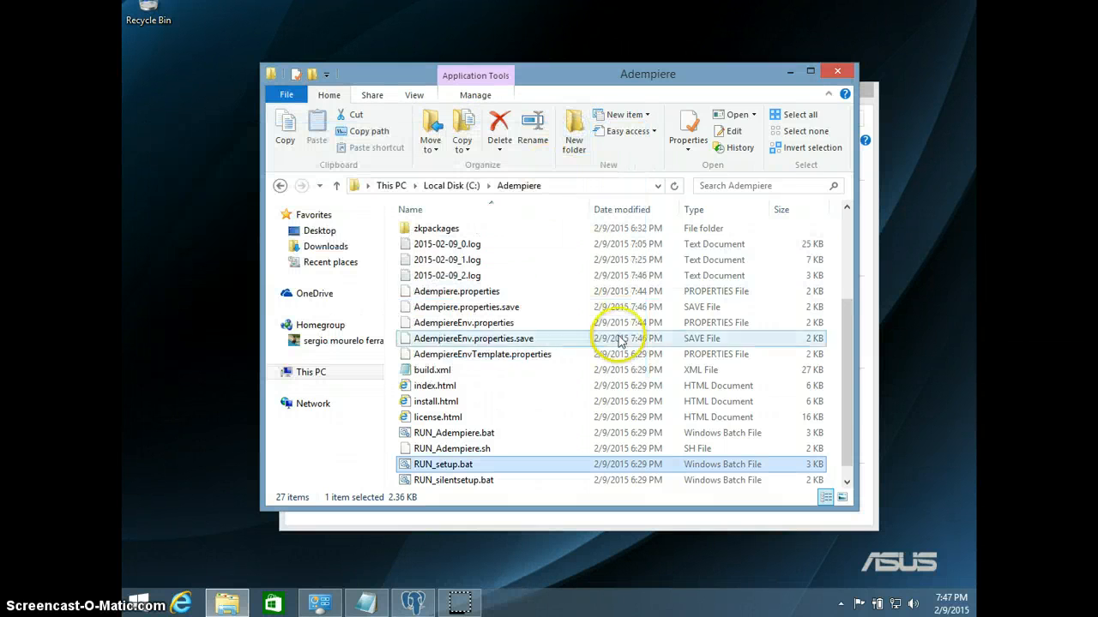
Open the utils folder inside C:\Adempiere in File Explorer.
drag(847, 431, 846, 360)
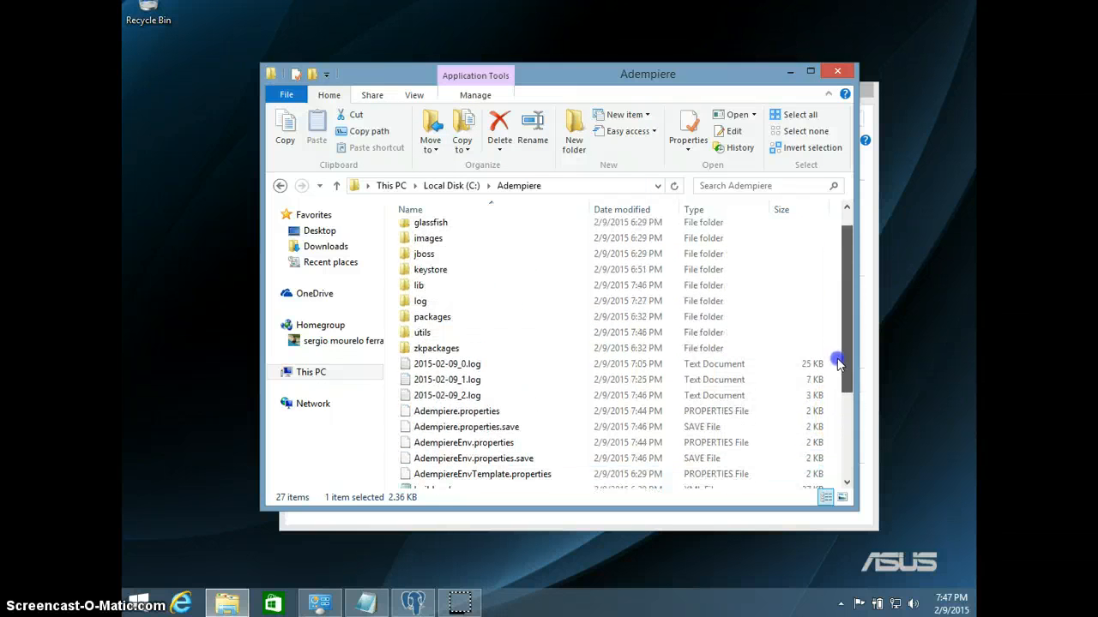
click(447, 184)
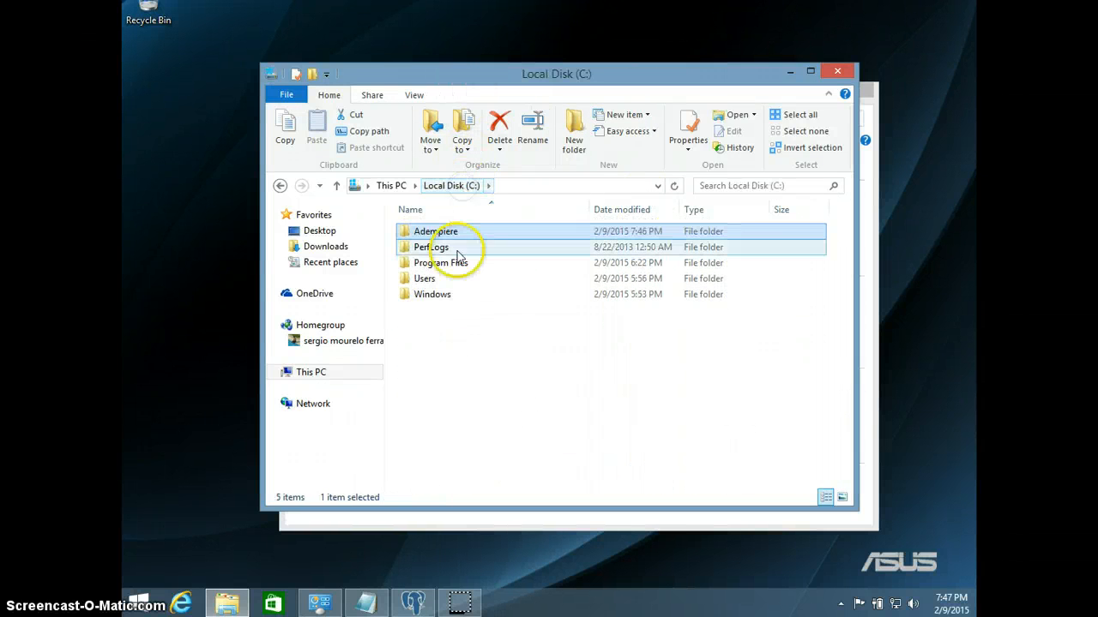
double_click(448, 231)
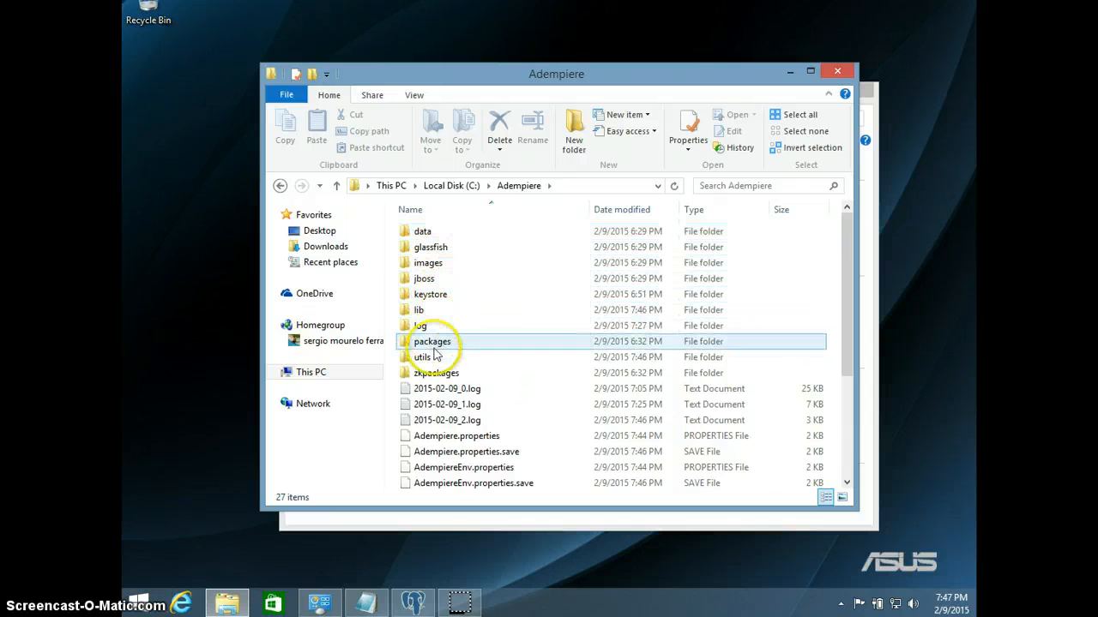
click(433, 358)
double_click(433, 358)
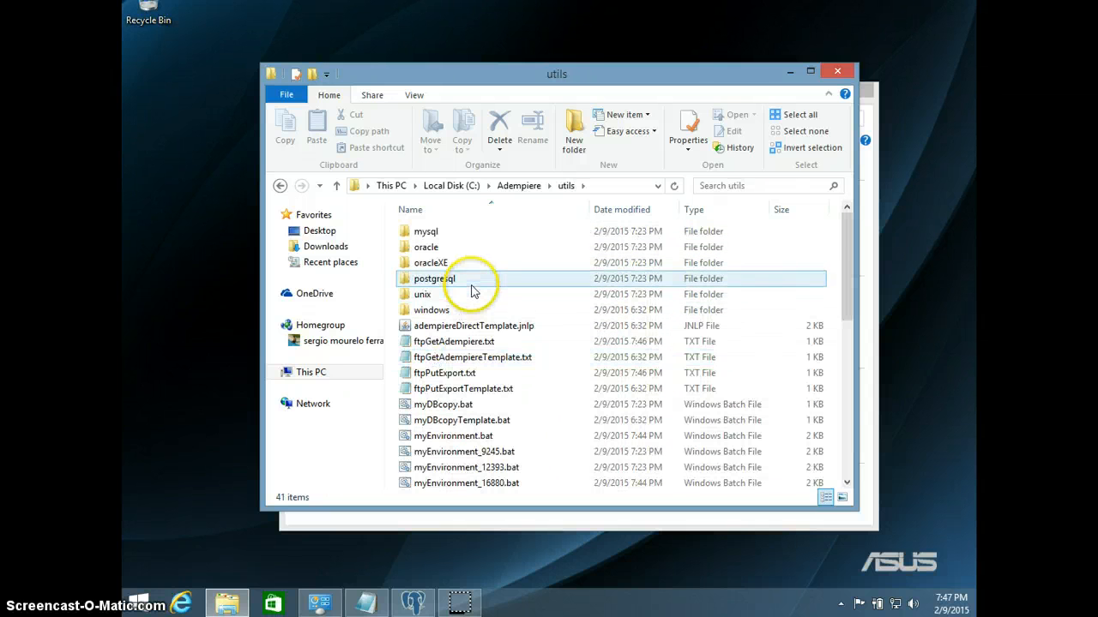
Run RUN_ImportAdempiere.bat, allow it past the security warning and continue through its pauses to complete the database import.
scroll(446, 292, down, 3)
click(478, 322)
scroll(480, 412, down, 4)
click(483, 417)
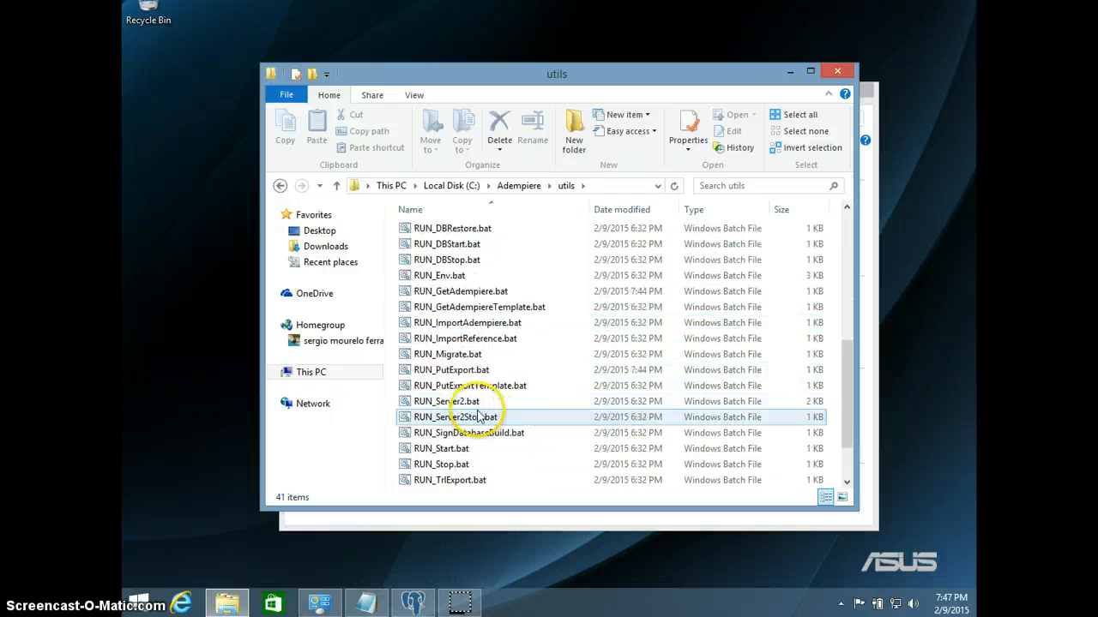
scroll(489, 463, down, 2)
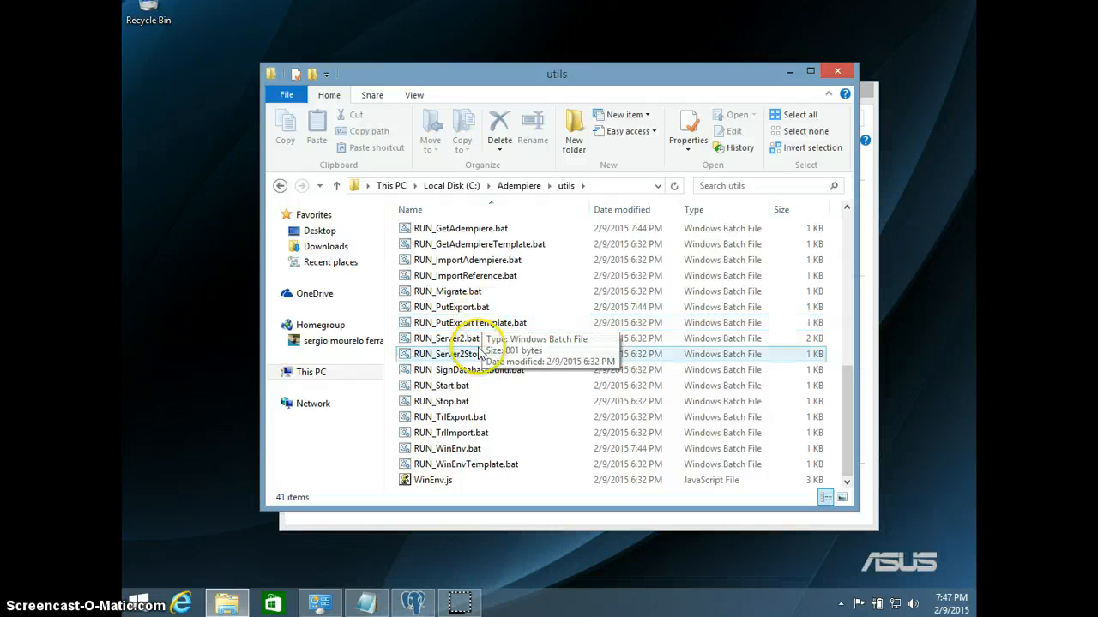
scroll(493, 412, up, 2)
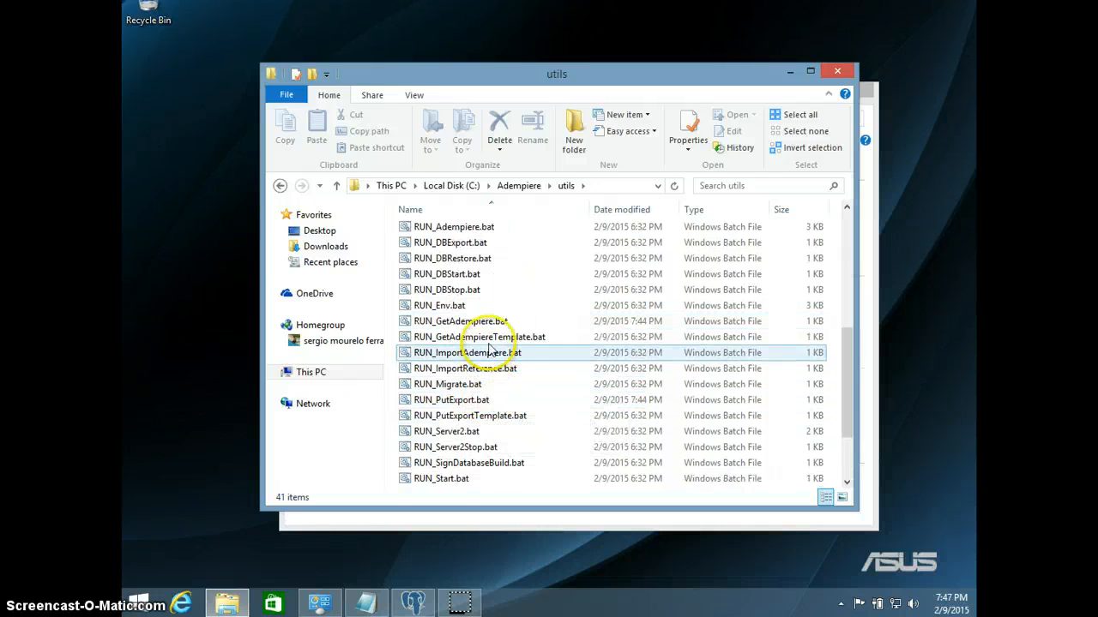
scroll(489, 361, up, 1)
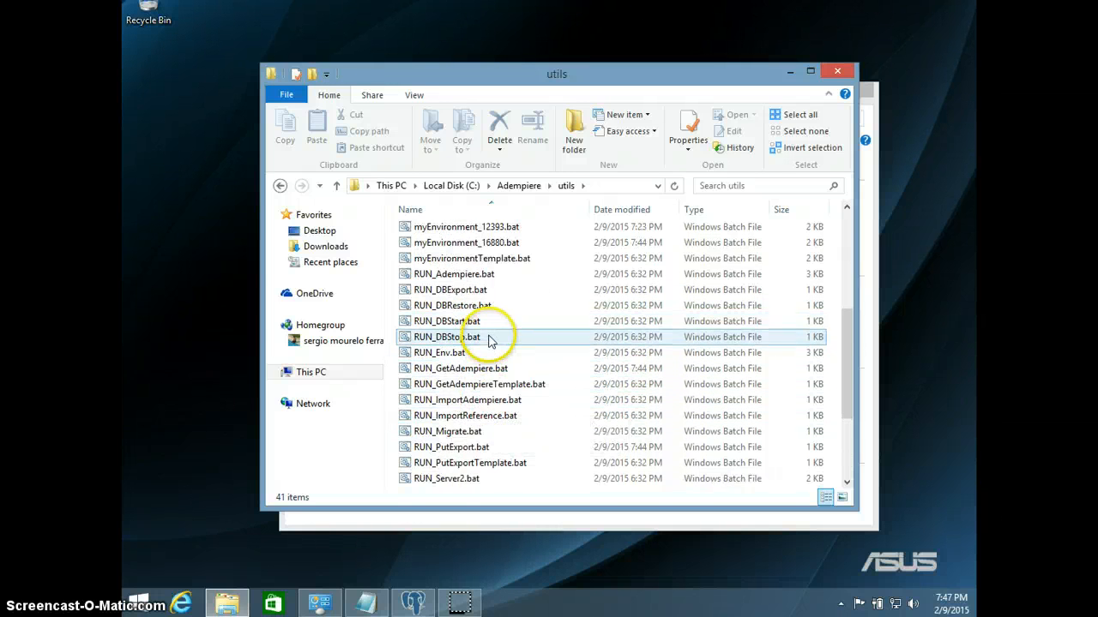
double_click(489, 401)
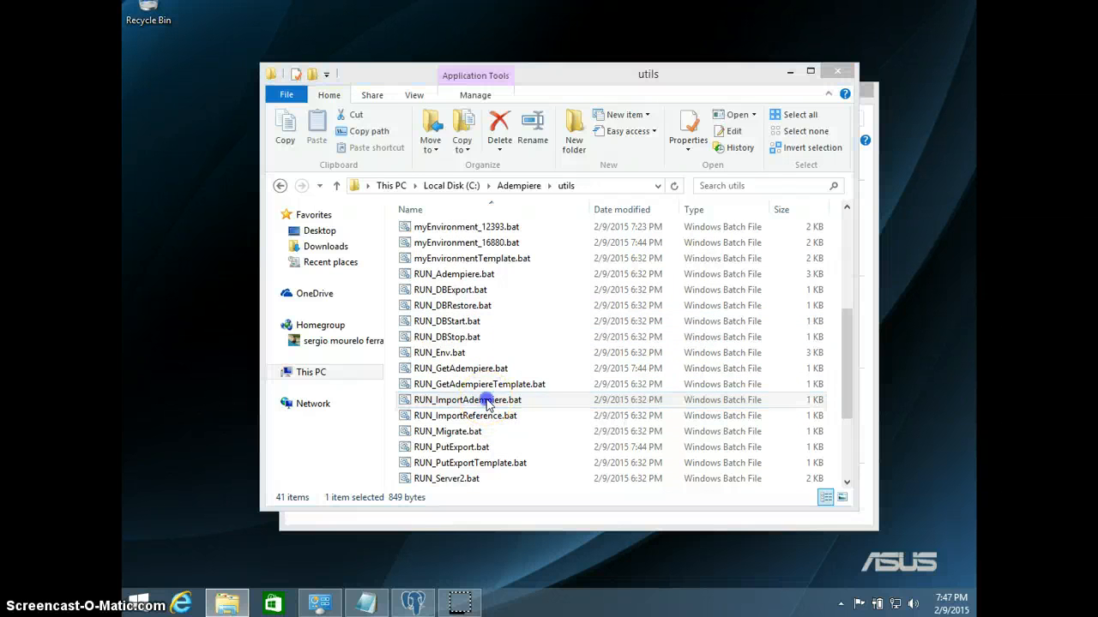
click(600, 301)
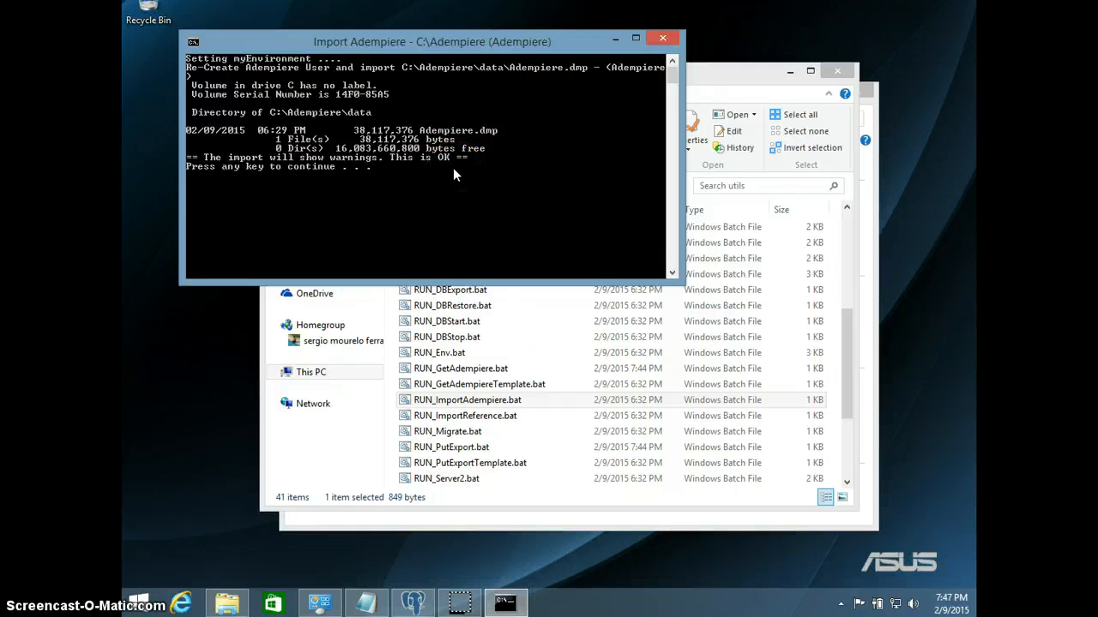
key(Return)
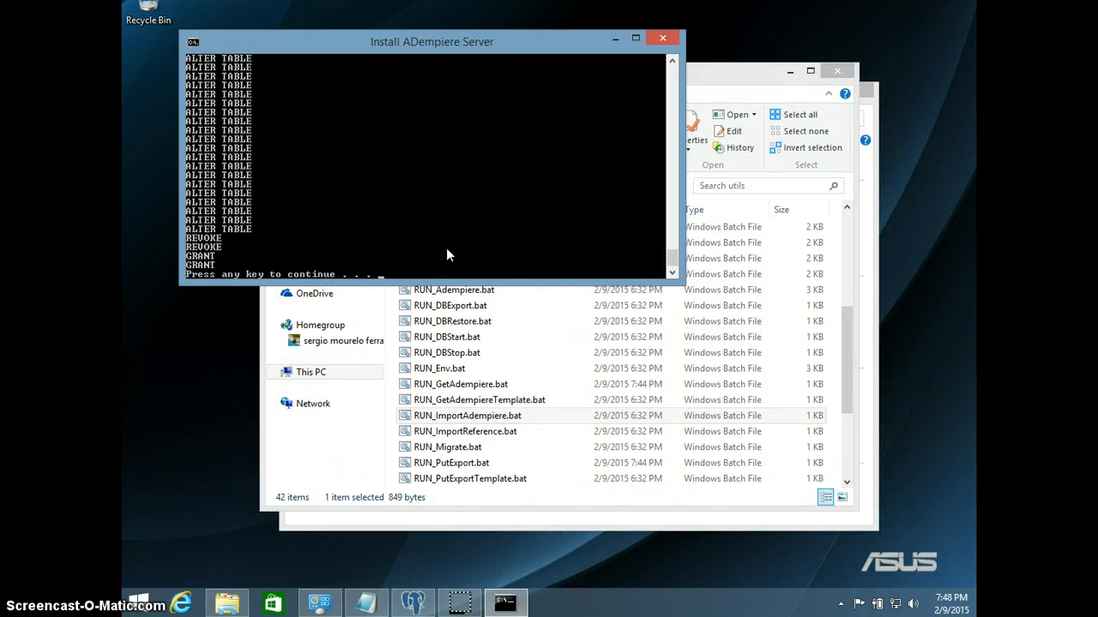
key(Return)
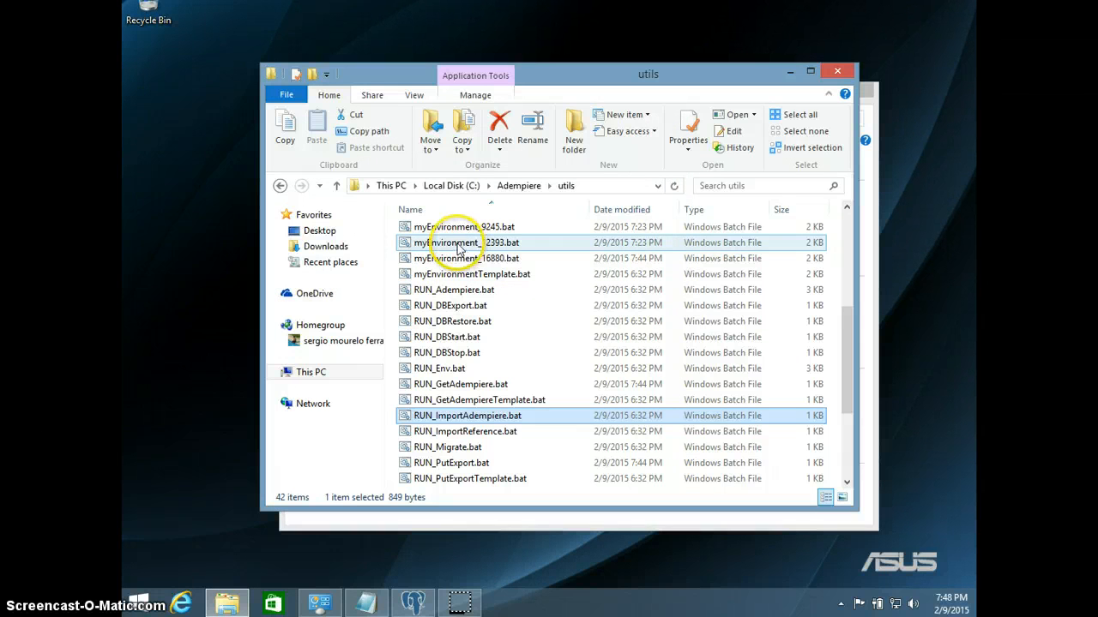
Run RUN_Adempiere.bat from the C:\Adempiere folder and allow it past the security warning.
click(523, 186)
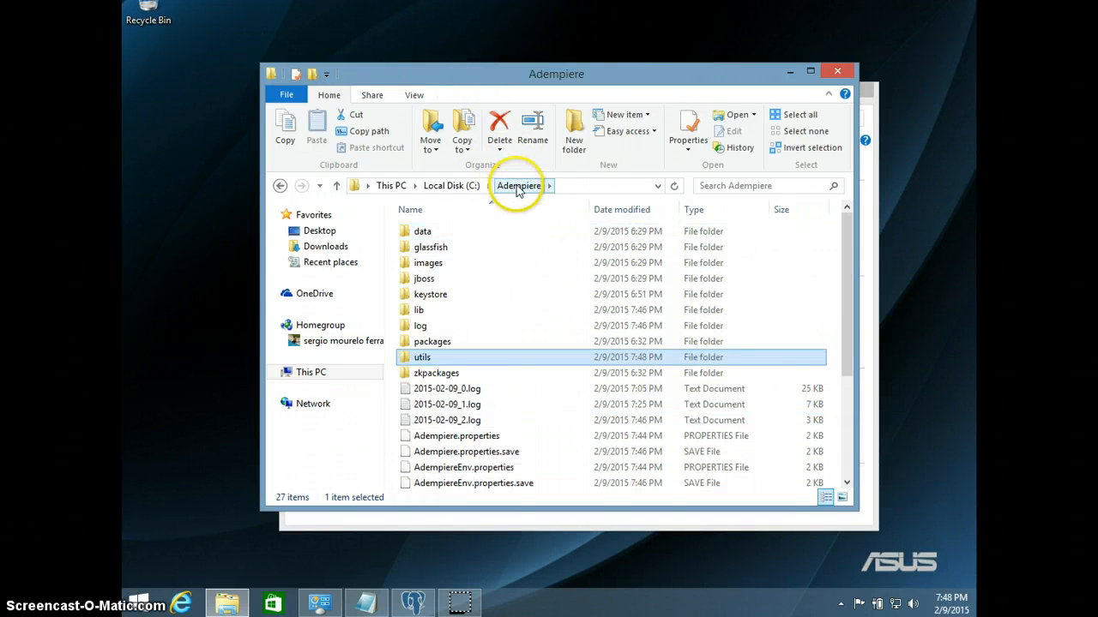
scroll(485, 335, down, 3)
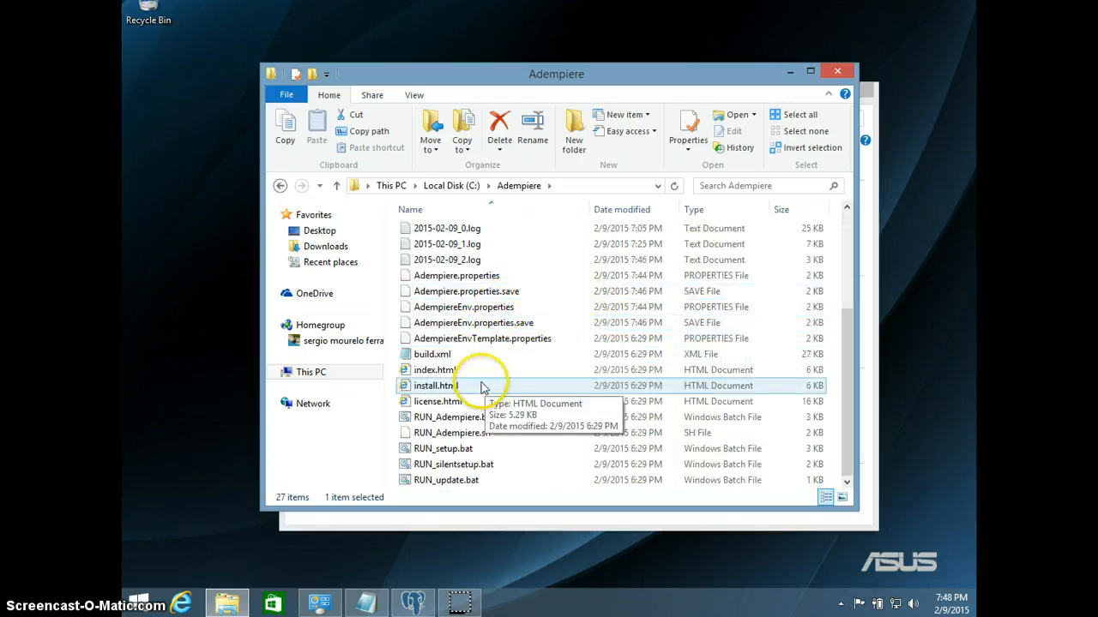
double_click(455, 417)
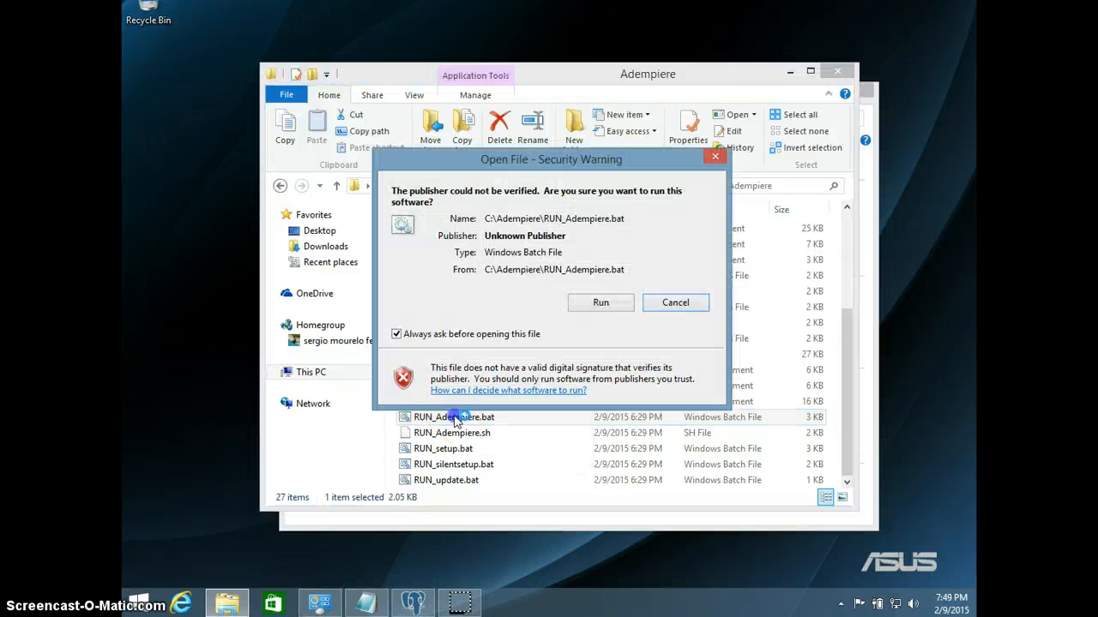
click(598, 303)
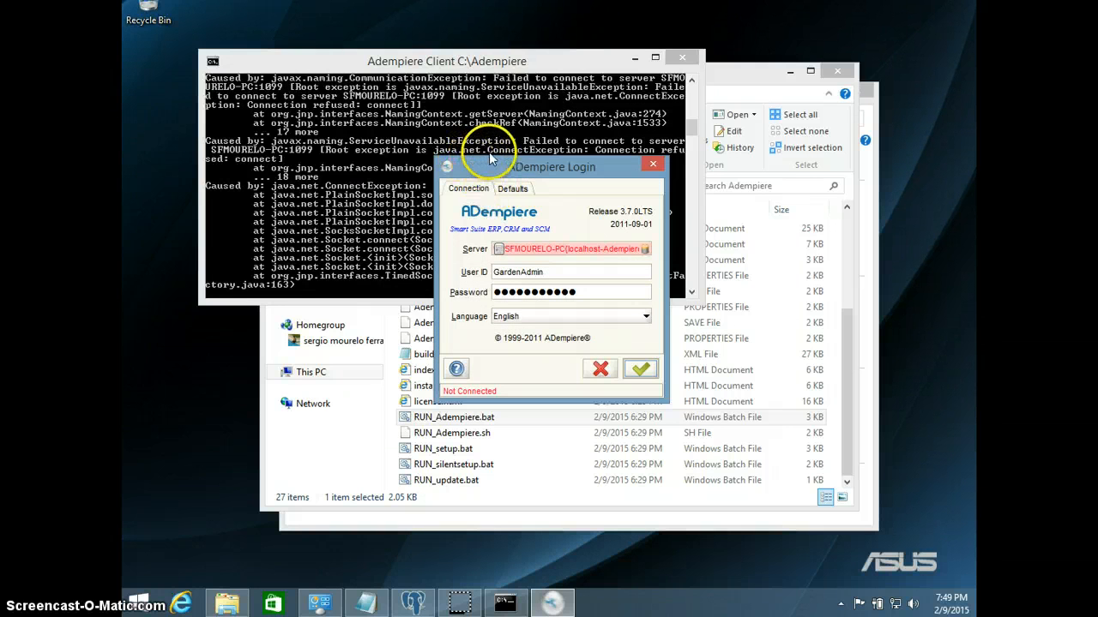
Test and accept the PostgreSQL database connection in the ADempiere login, and log in as GardenAdmin with the GardenWorld Admin role.
click(566, 250)
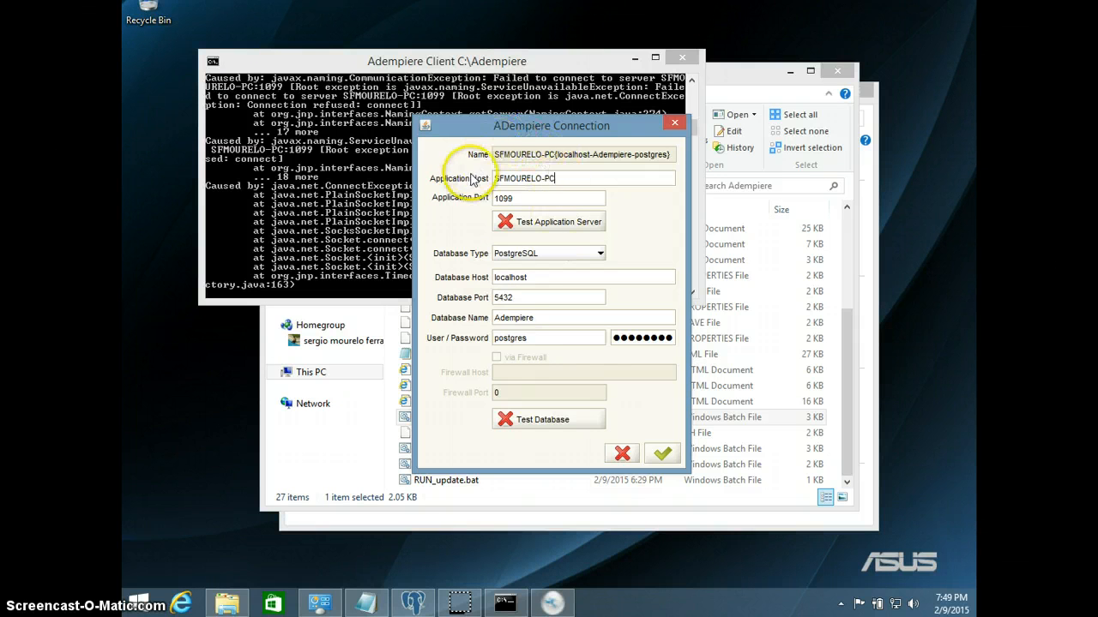
click(547, 176)
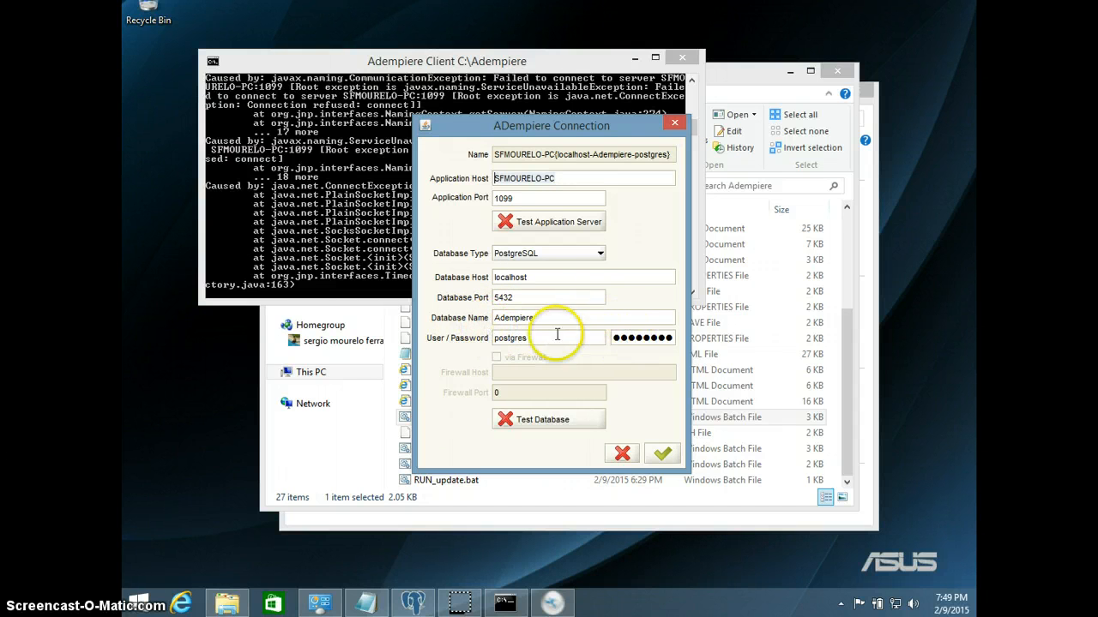
click(545, 420)
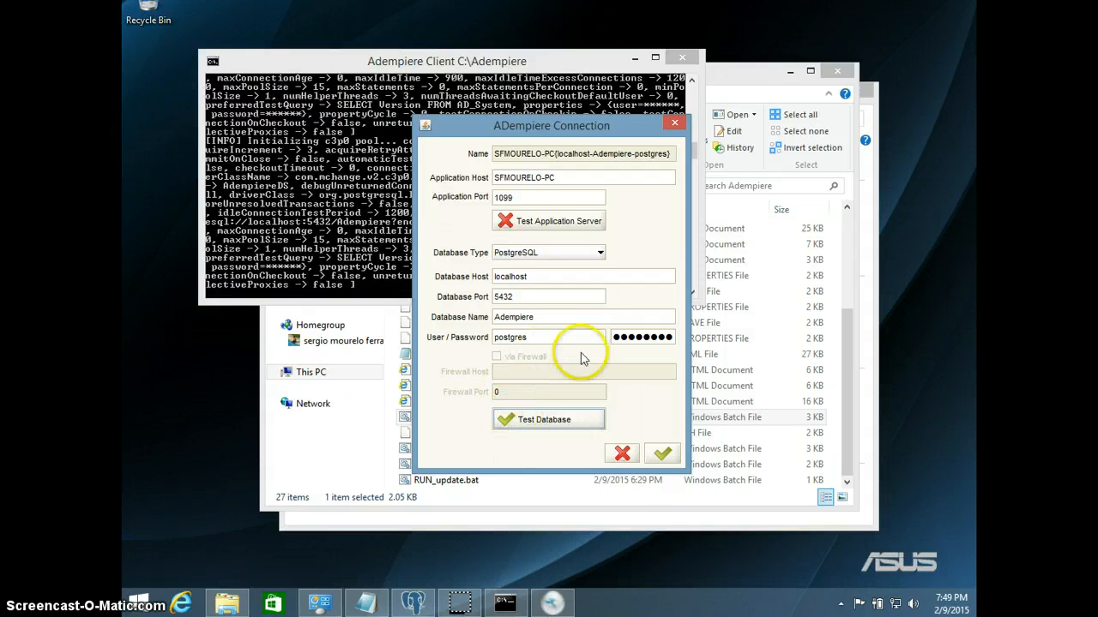
click(662, 457)
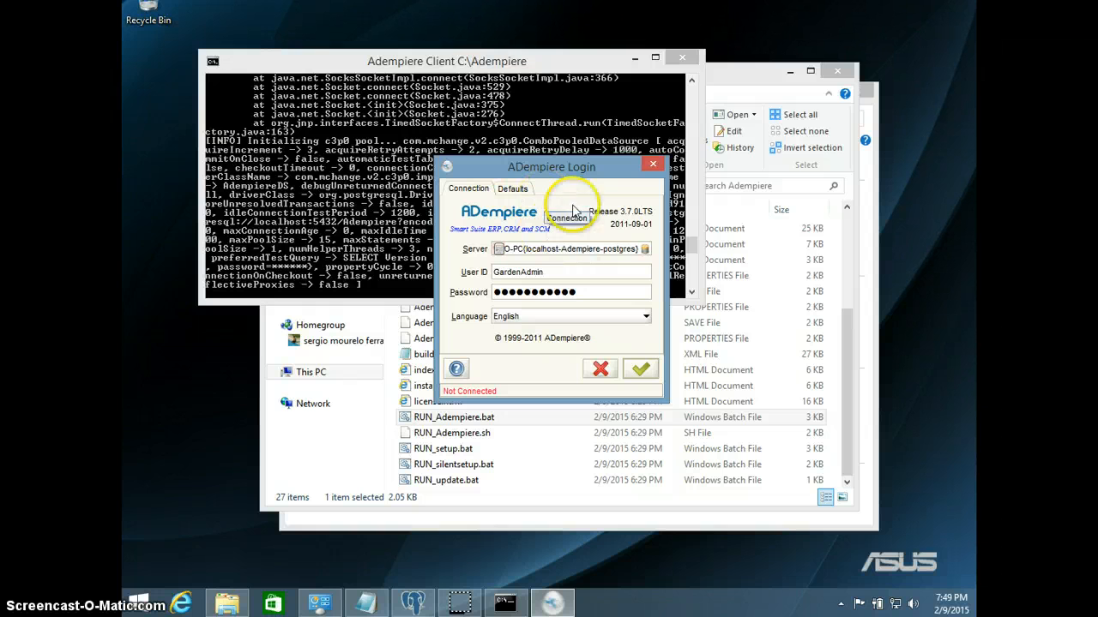
click(643, 368)
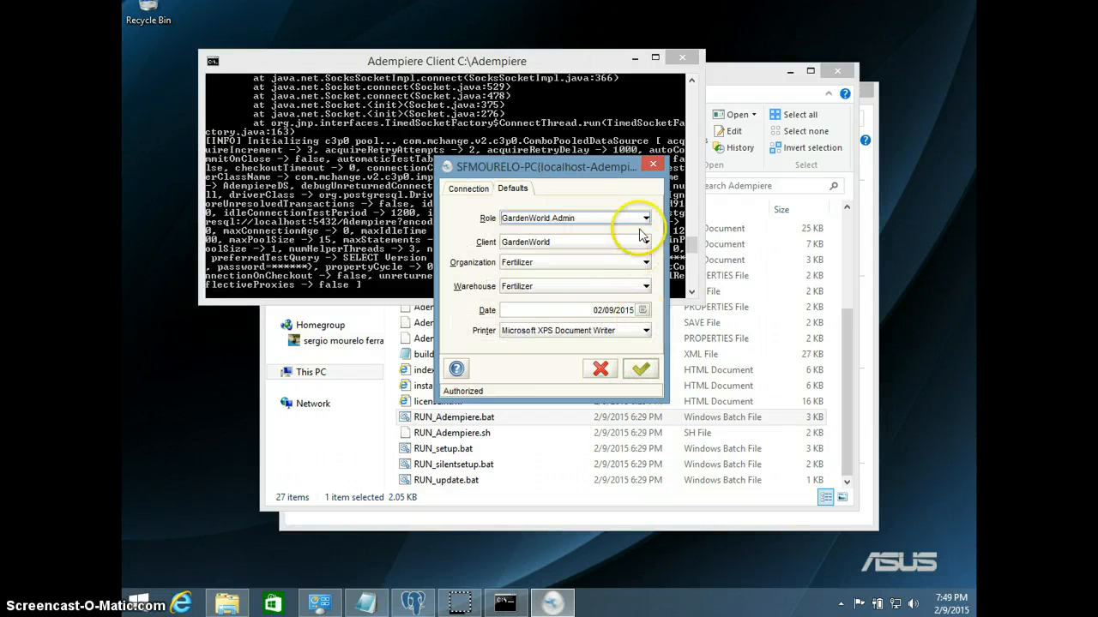
click(640, 370)
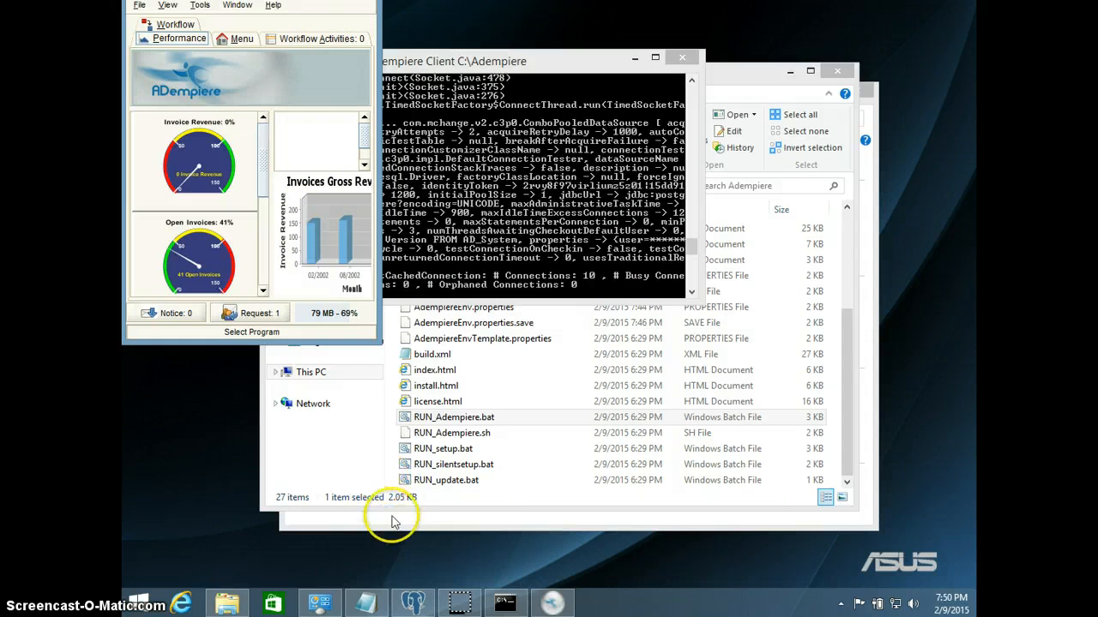
In pgAdmin III, refresh the Adempiere database and examine the tables under its adempiere schema.
click(412, 604)
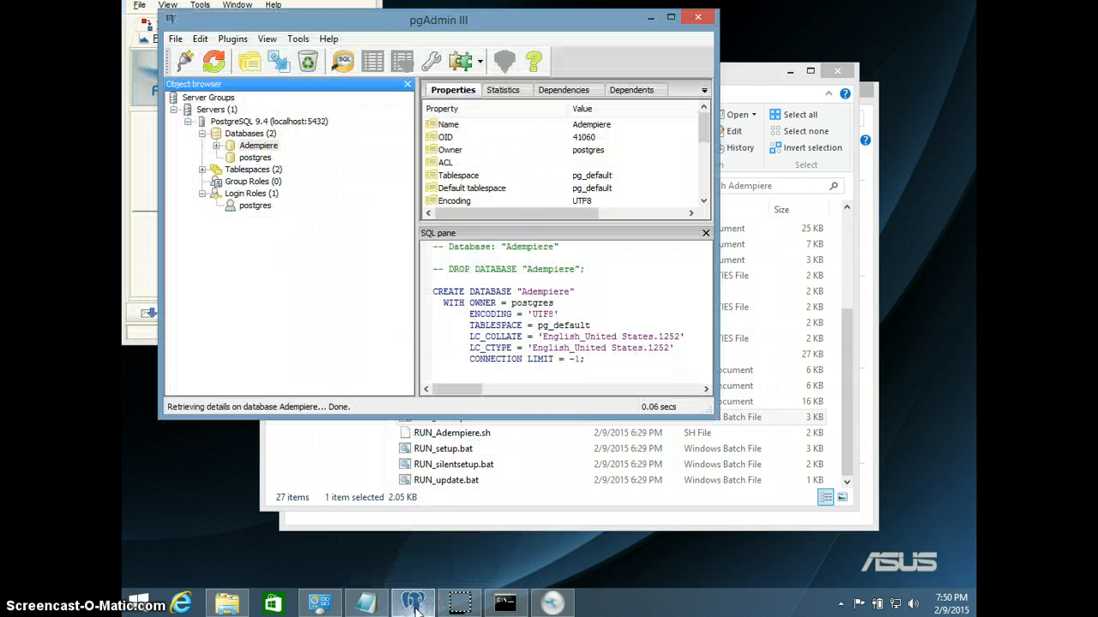
click(214, 54)
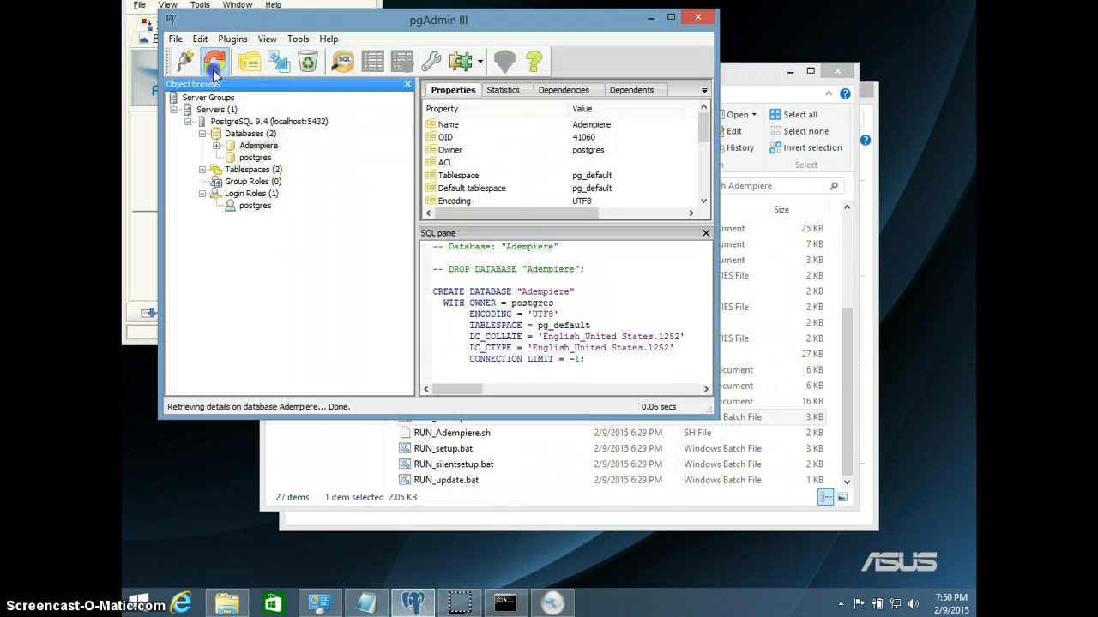
click(216, 145)
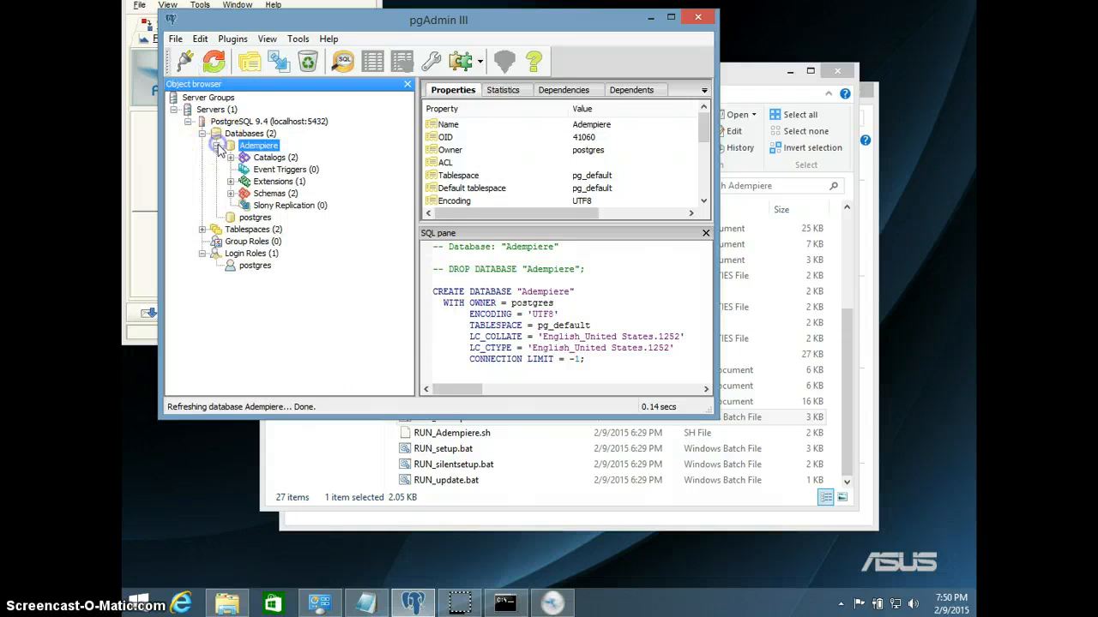
click(230, 193)
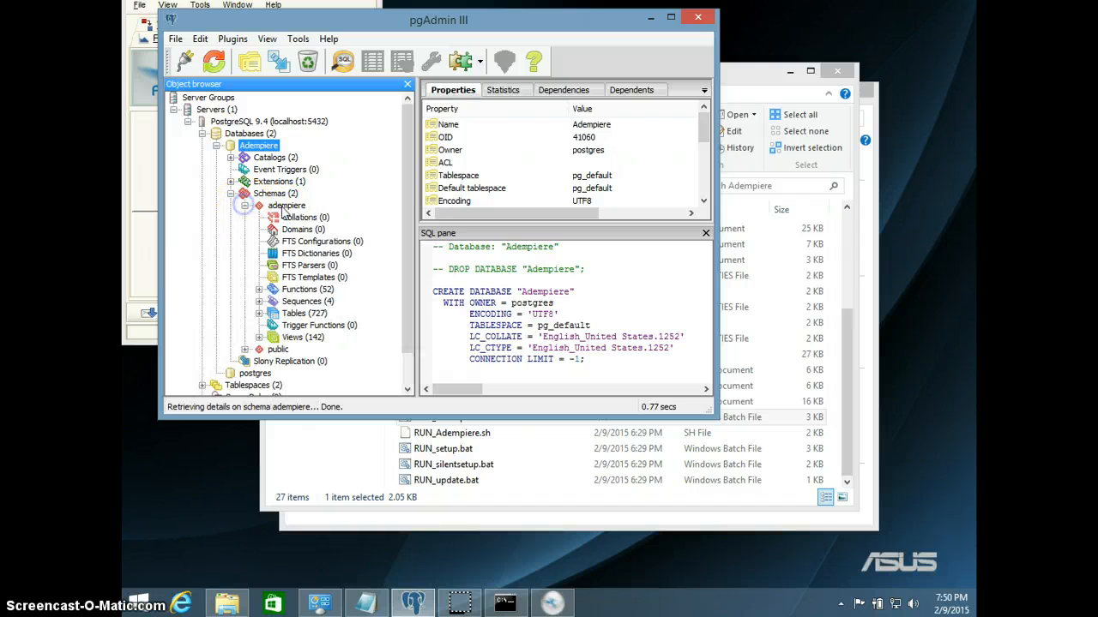
click(259, 313)
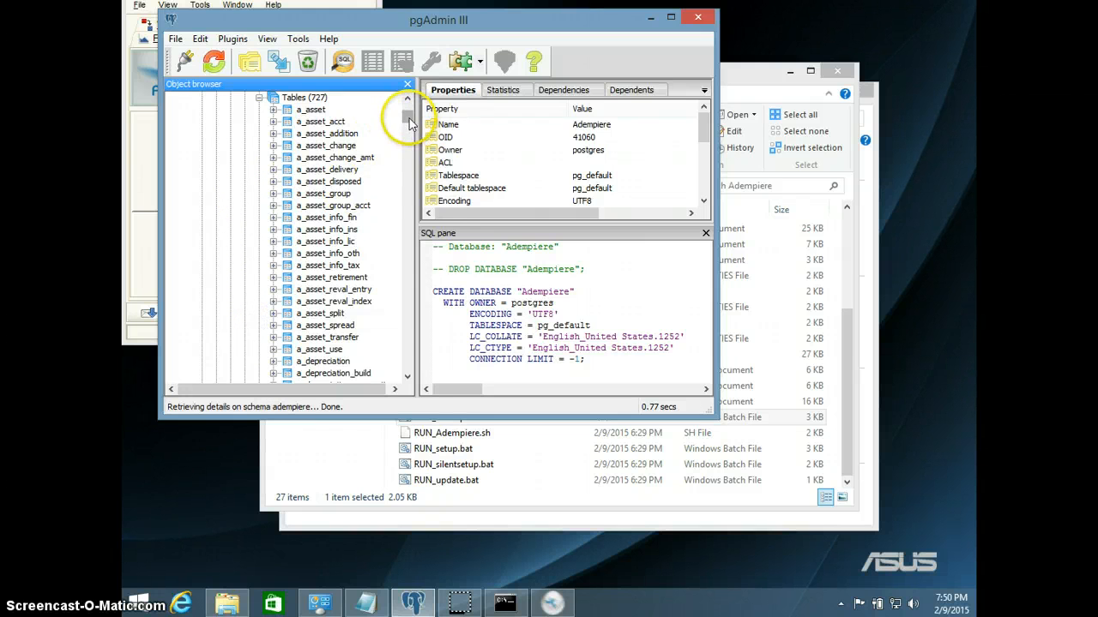
mouse_move(407, 120)
mouse_down()
mouse_move(387, 318)
mouse_move(409, 243)
mouse_move(416, 114)
mouse_up()
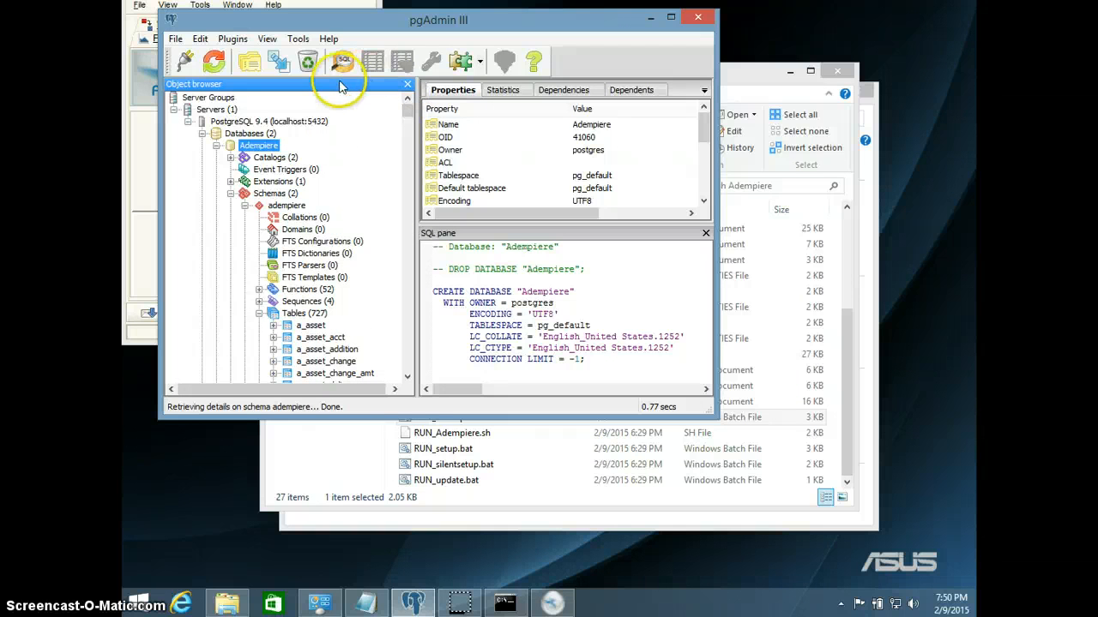